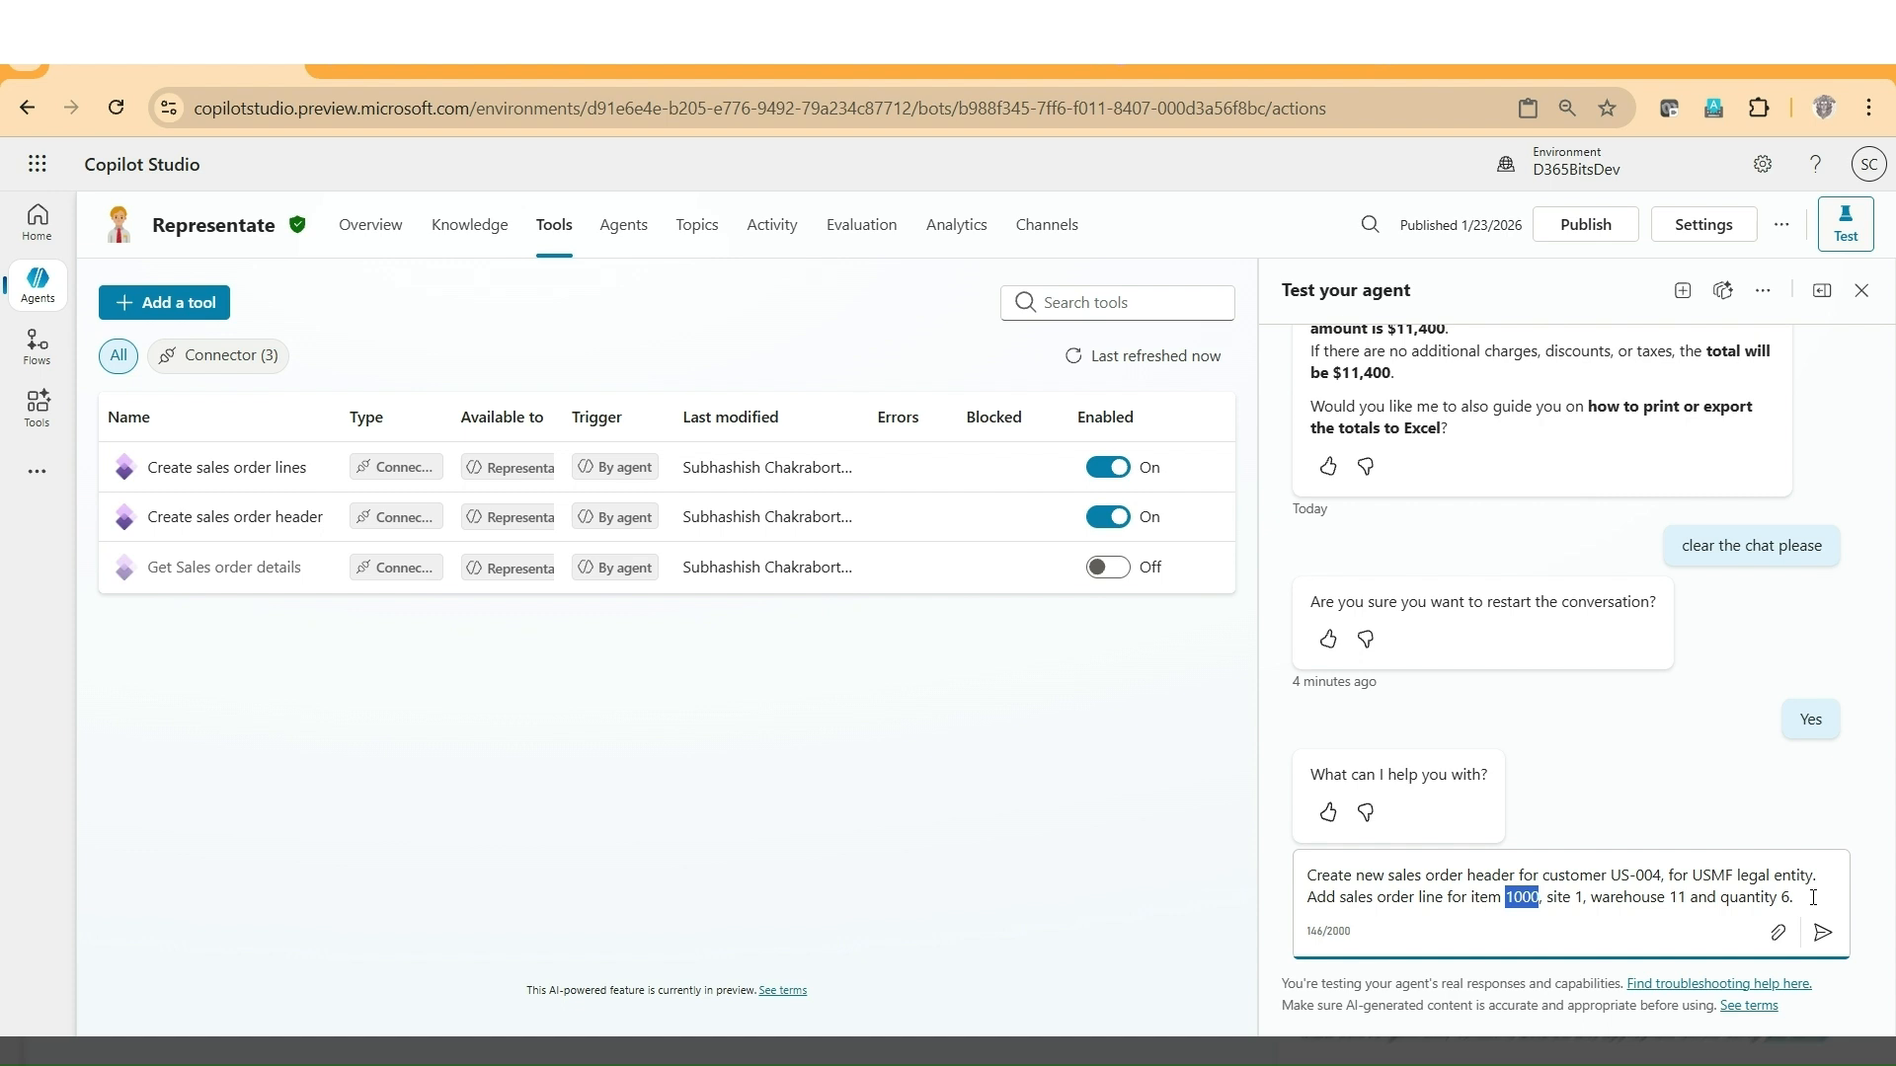
Ask the test agent for a USMF sales order with a line for item 1000, site 1, warehouse 11, quantity 6, then return to the agent's tools list.
click(1813, 898)
key(Return)
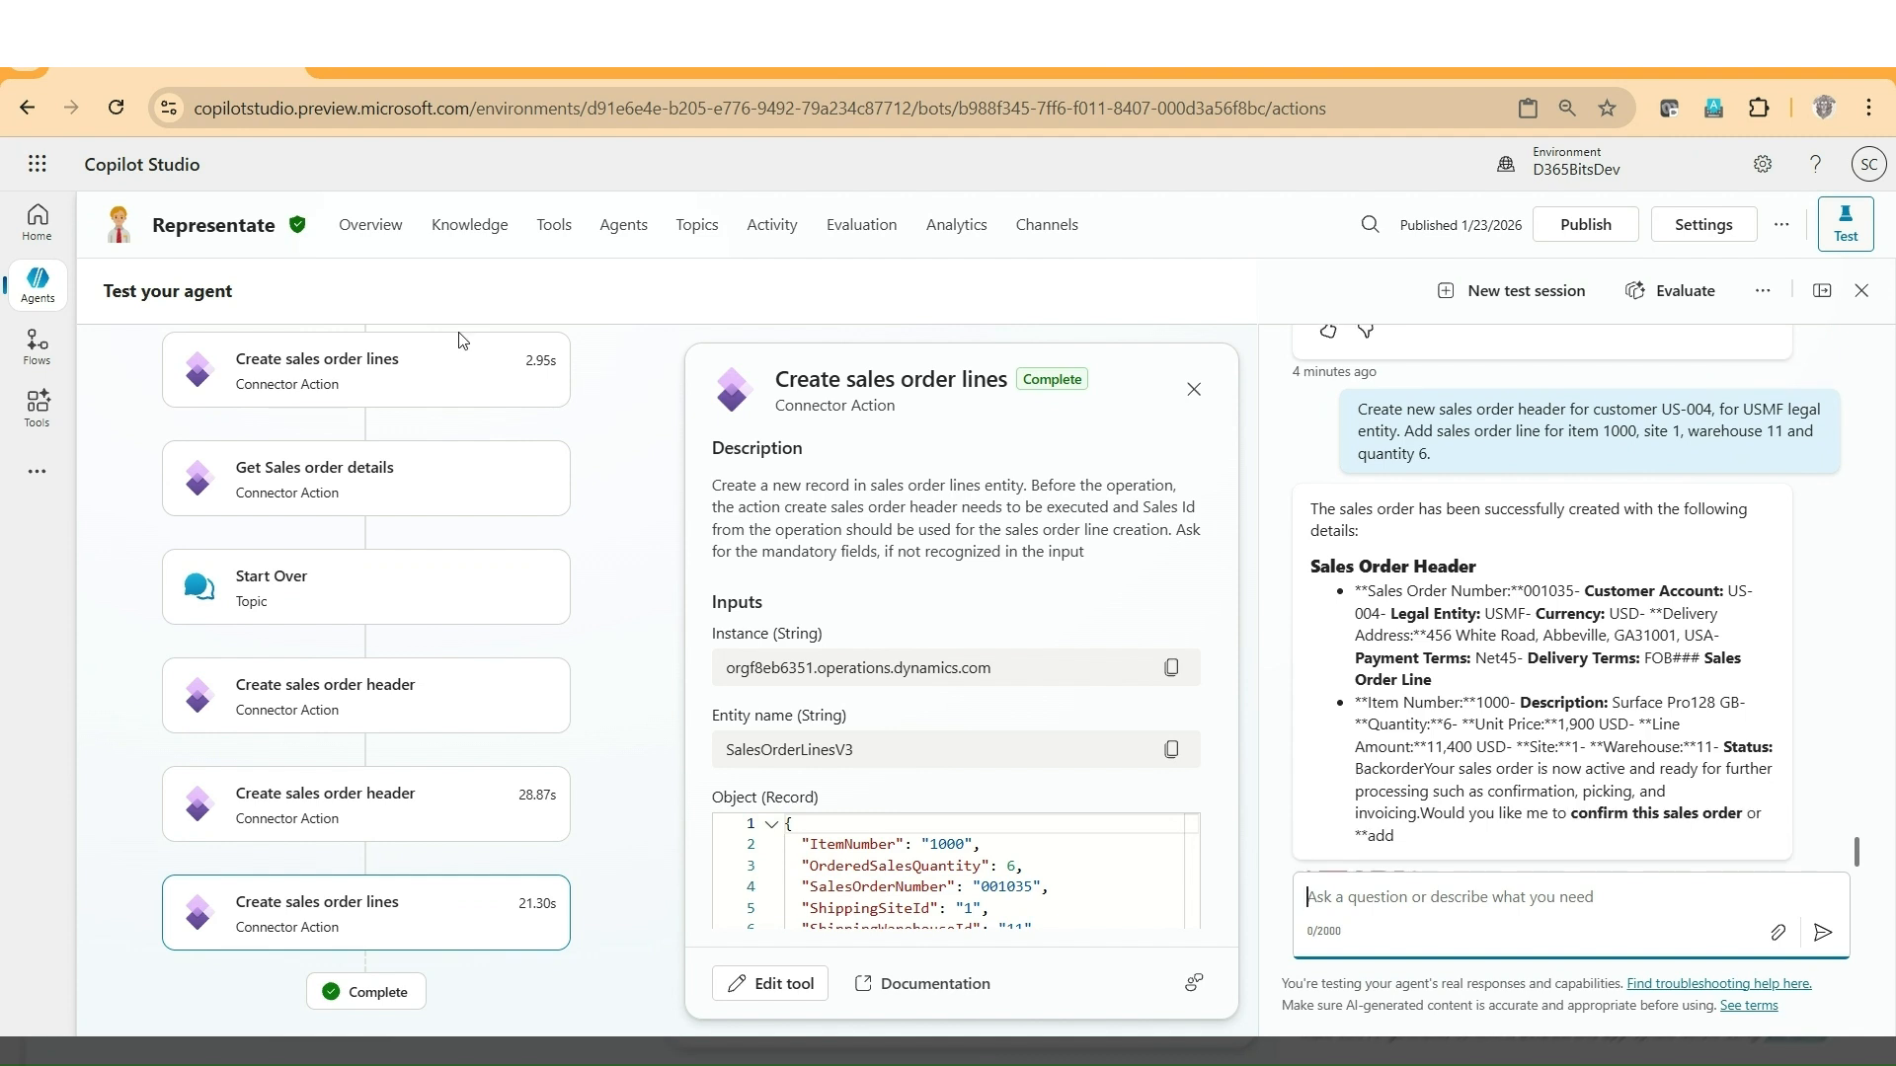
click(548, 246)
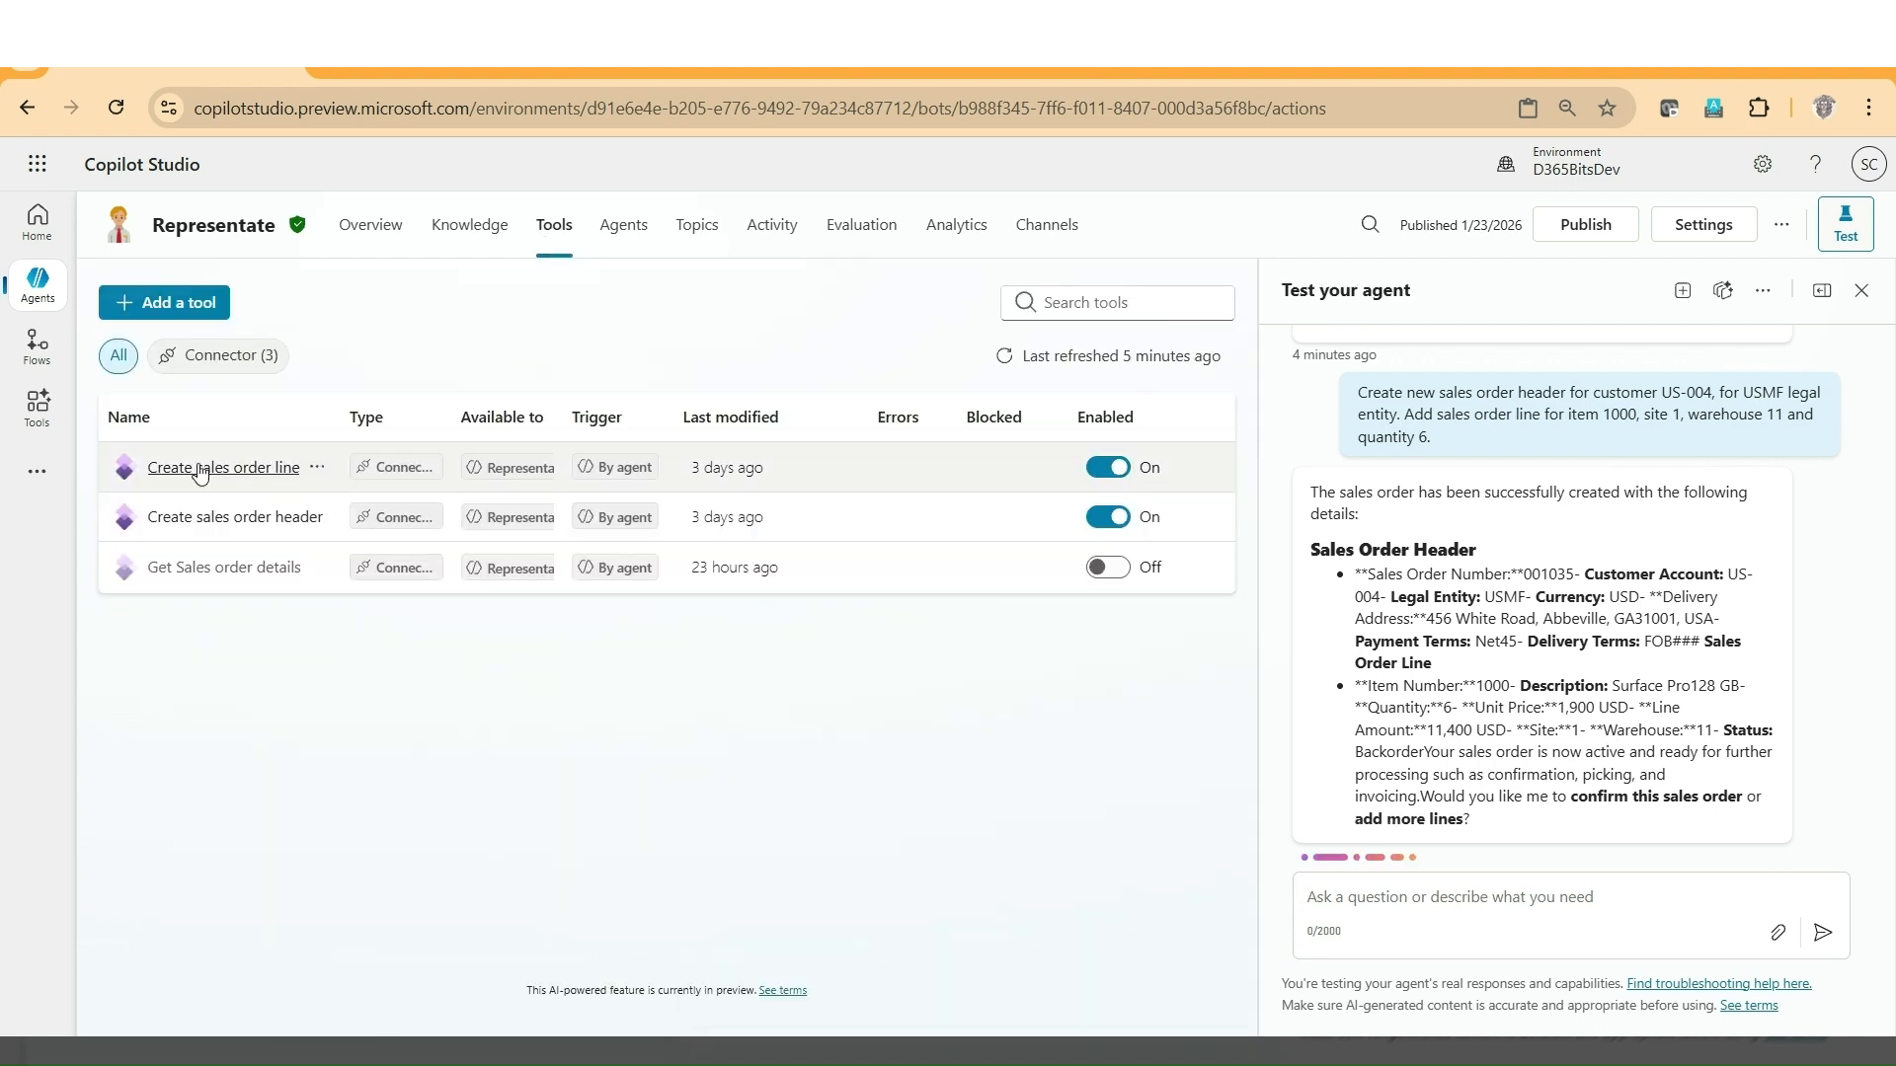
Review the agent's reply in the test chat, covering the sales order header and sales order line details.
scroll(1580, 750, down, 2)
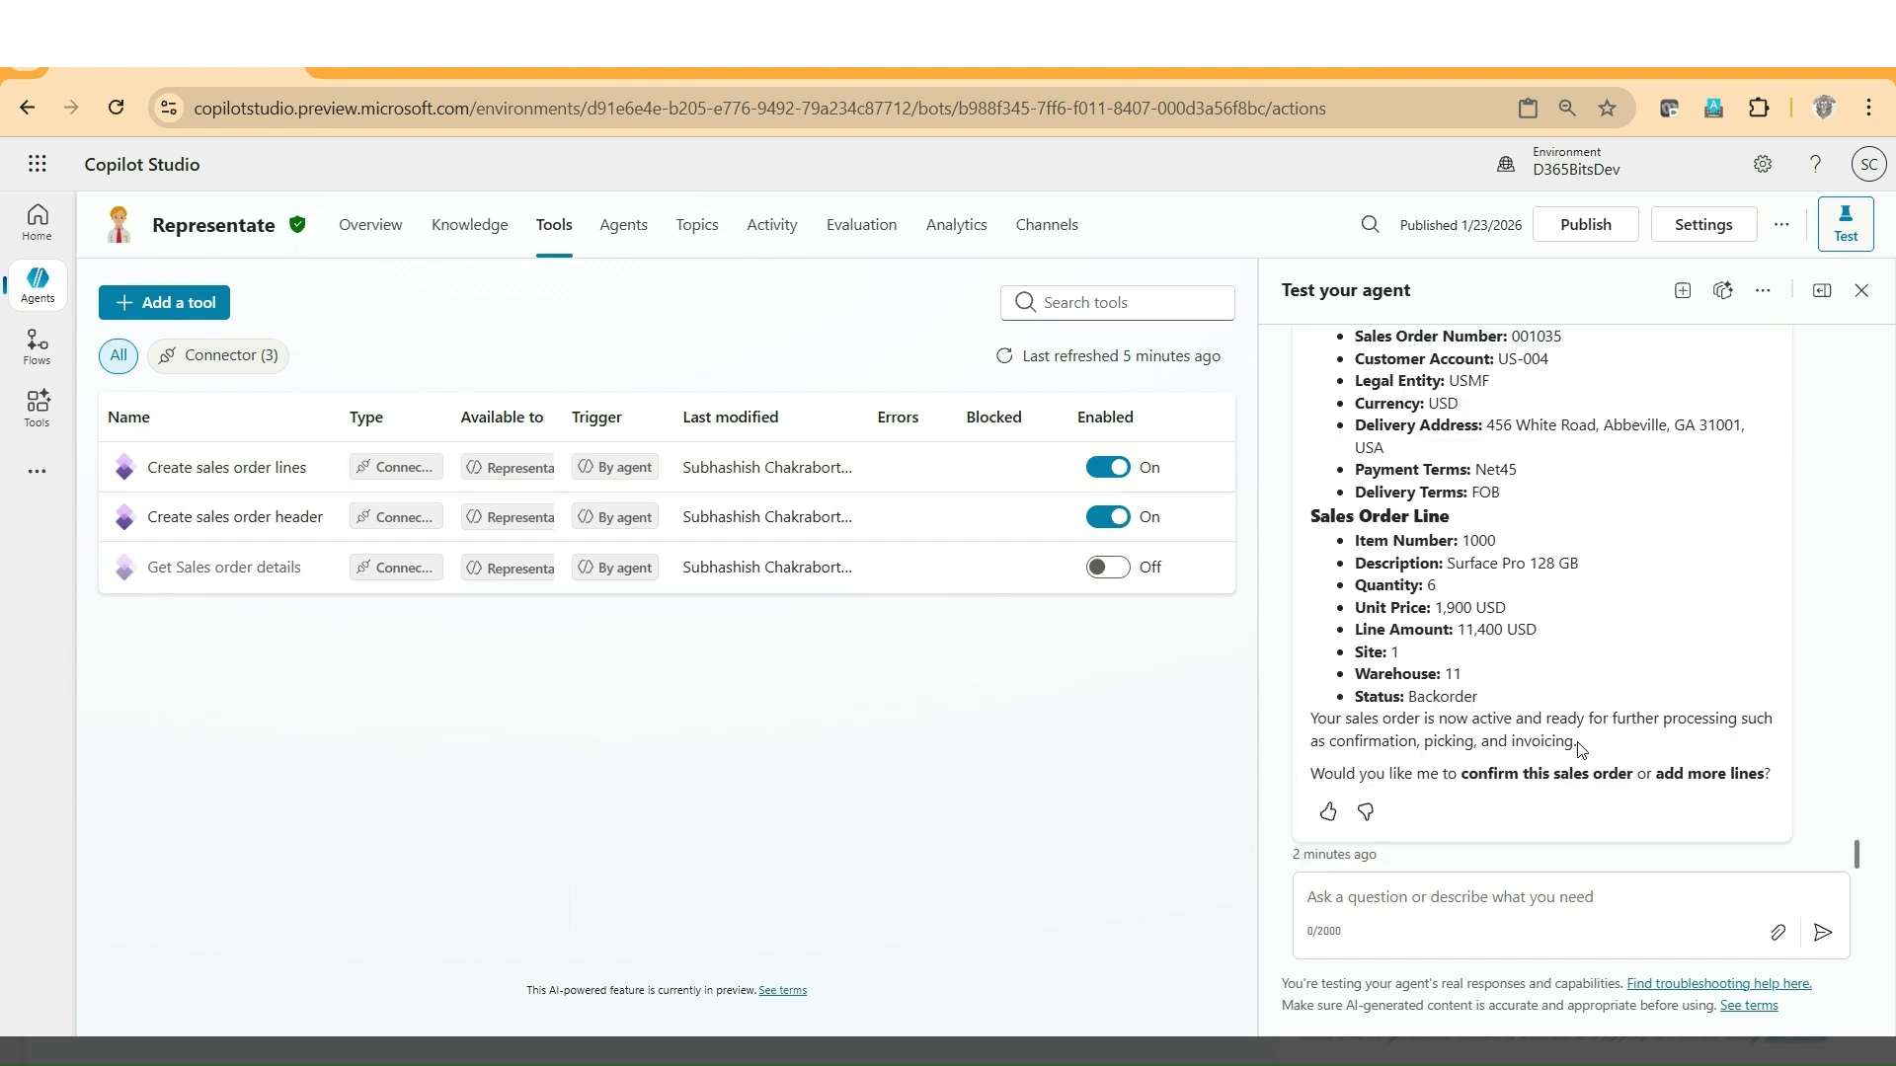
scroll(1580, 750, up, 3)
scroll(1533, 699, down, 2)
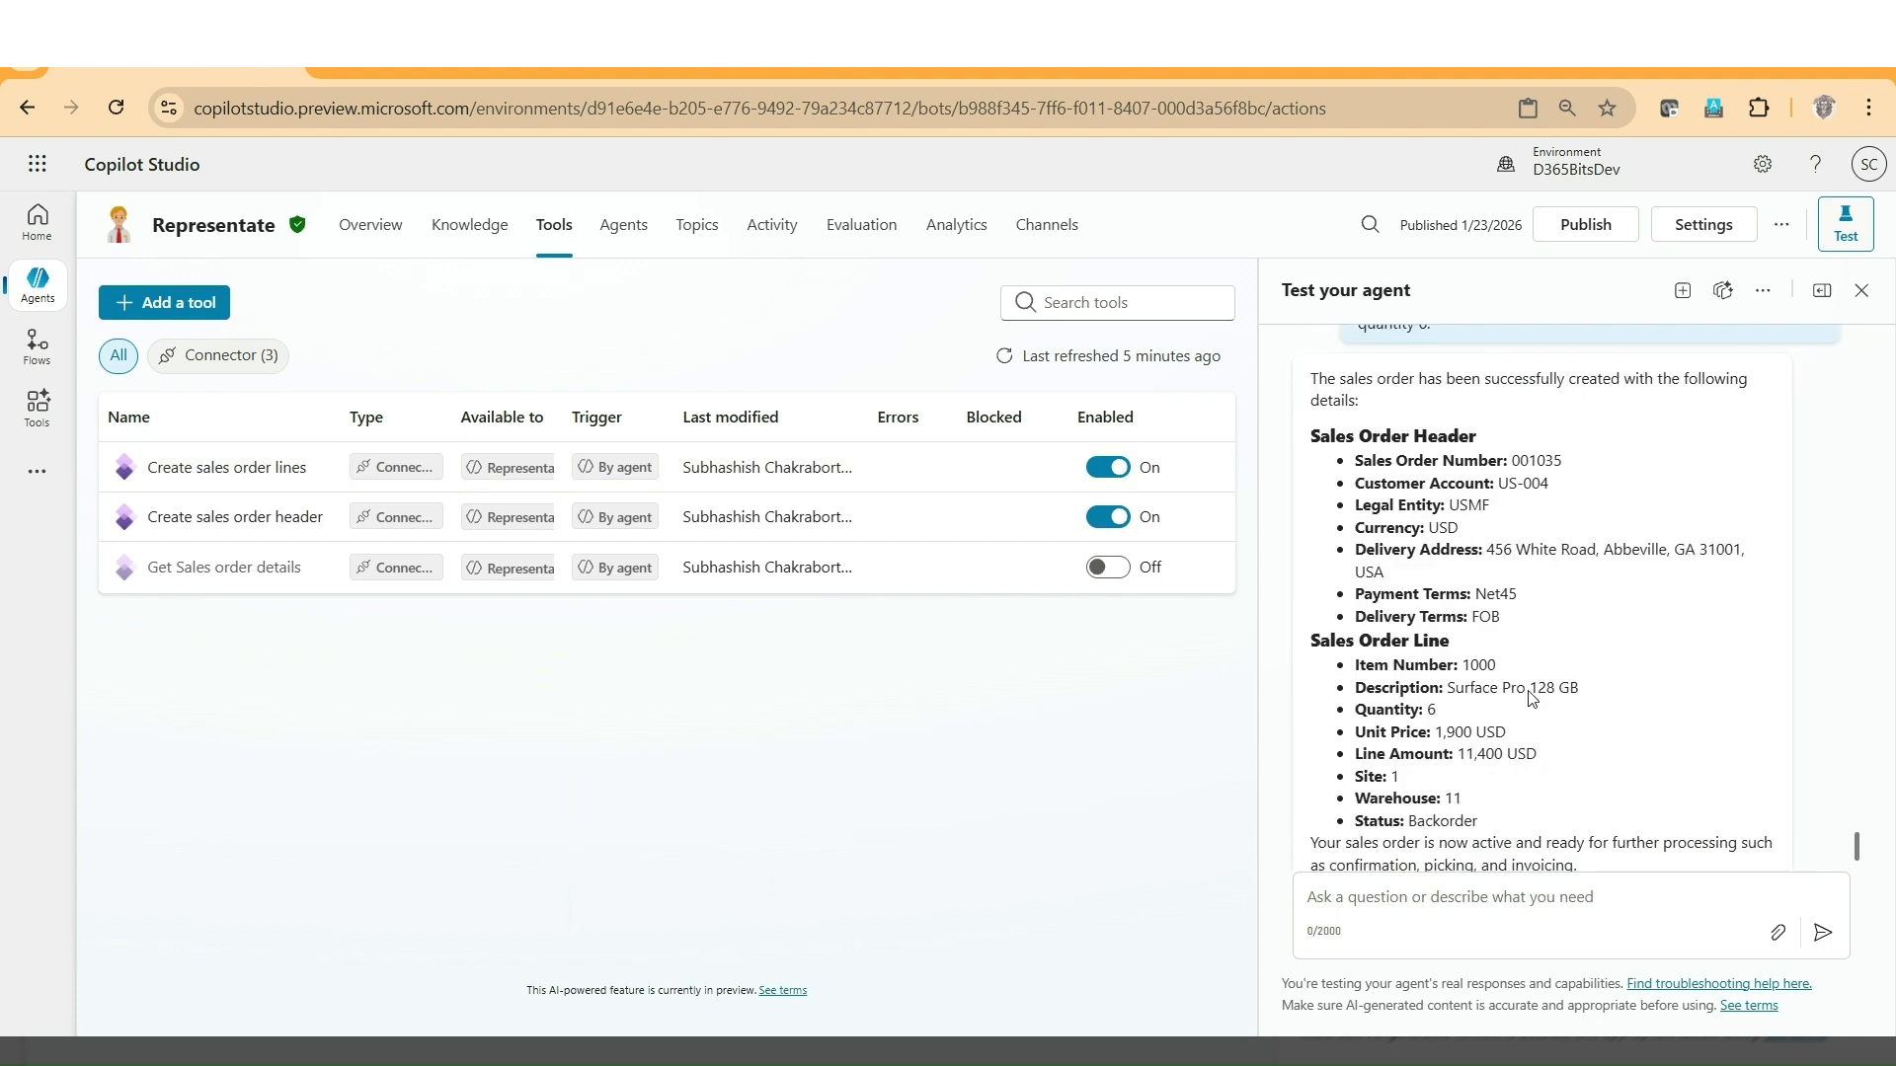
scroll(1533, 699, down, 1)
scroll(1532, 698, up, 2)
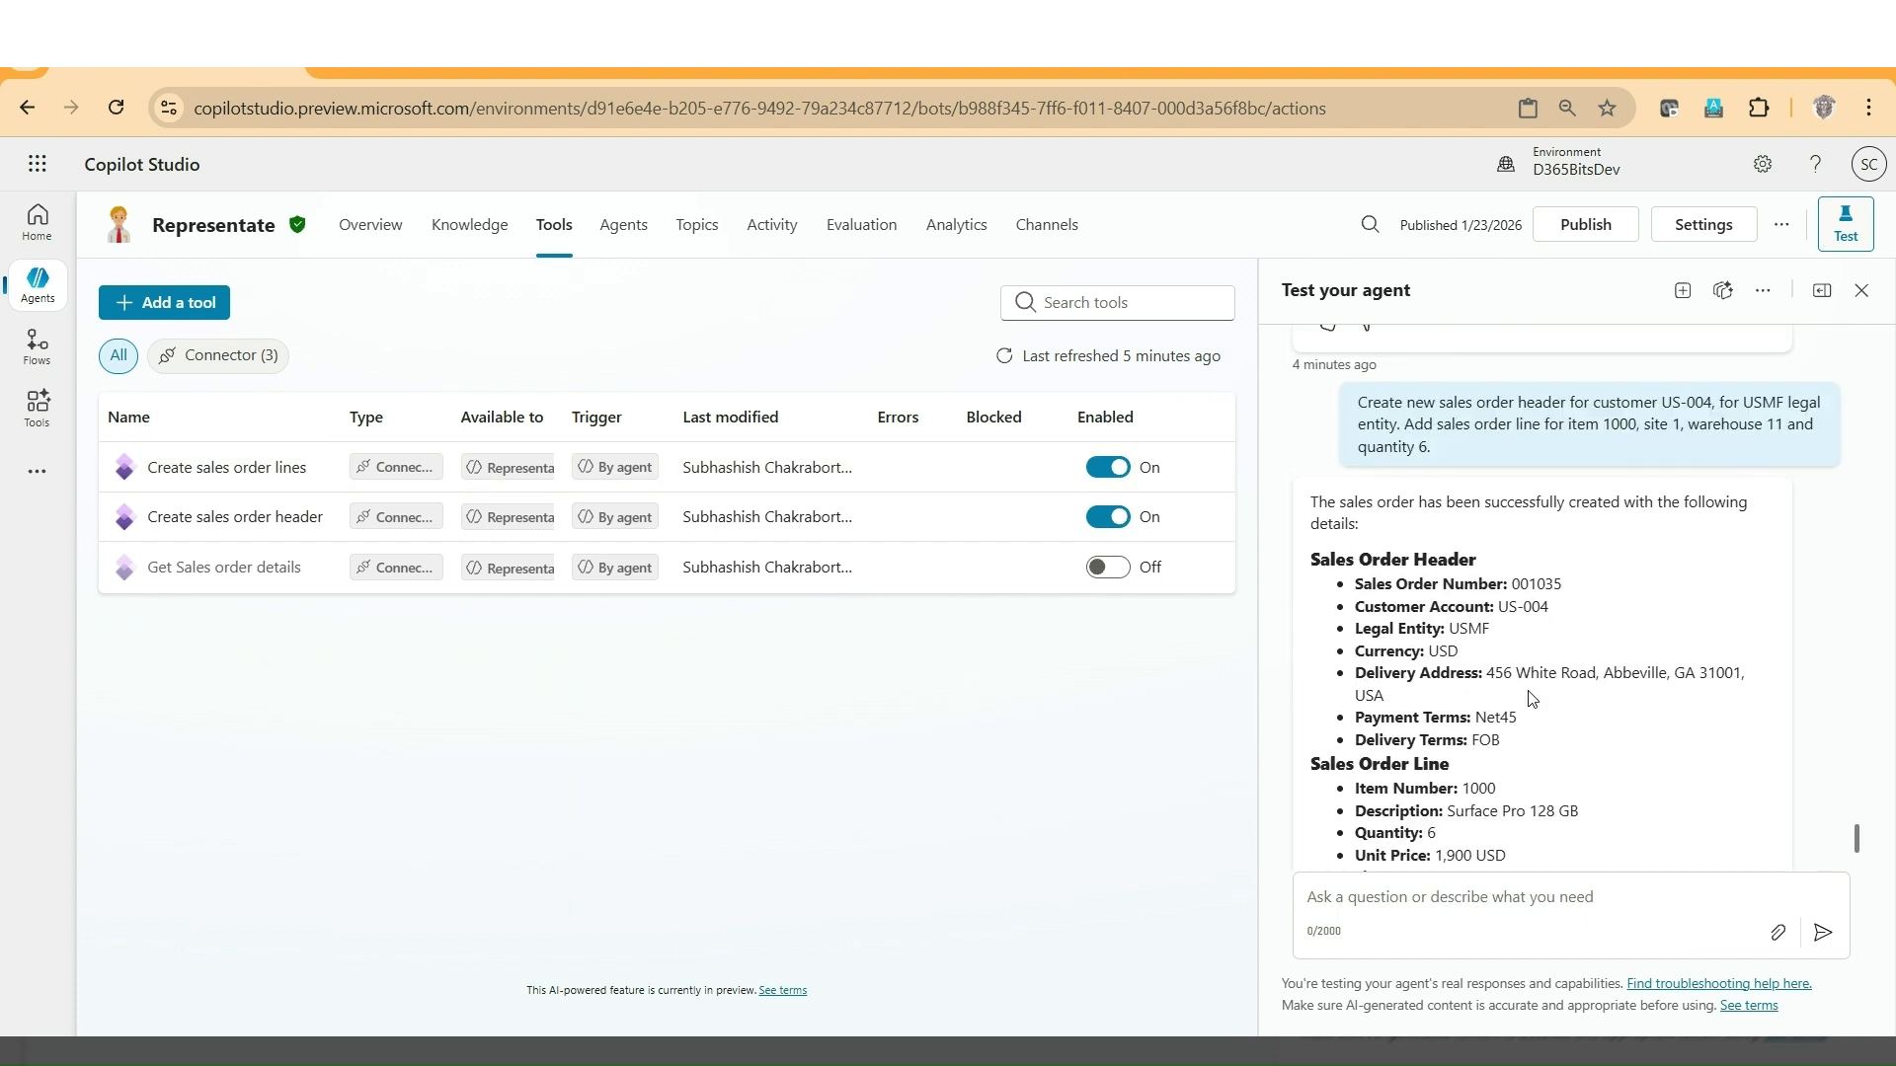
scroll(1531, 698, down, 2)
scroll(1531, 698, up, 2)
scroll(1531, 698, down, 2)
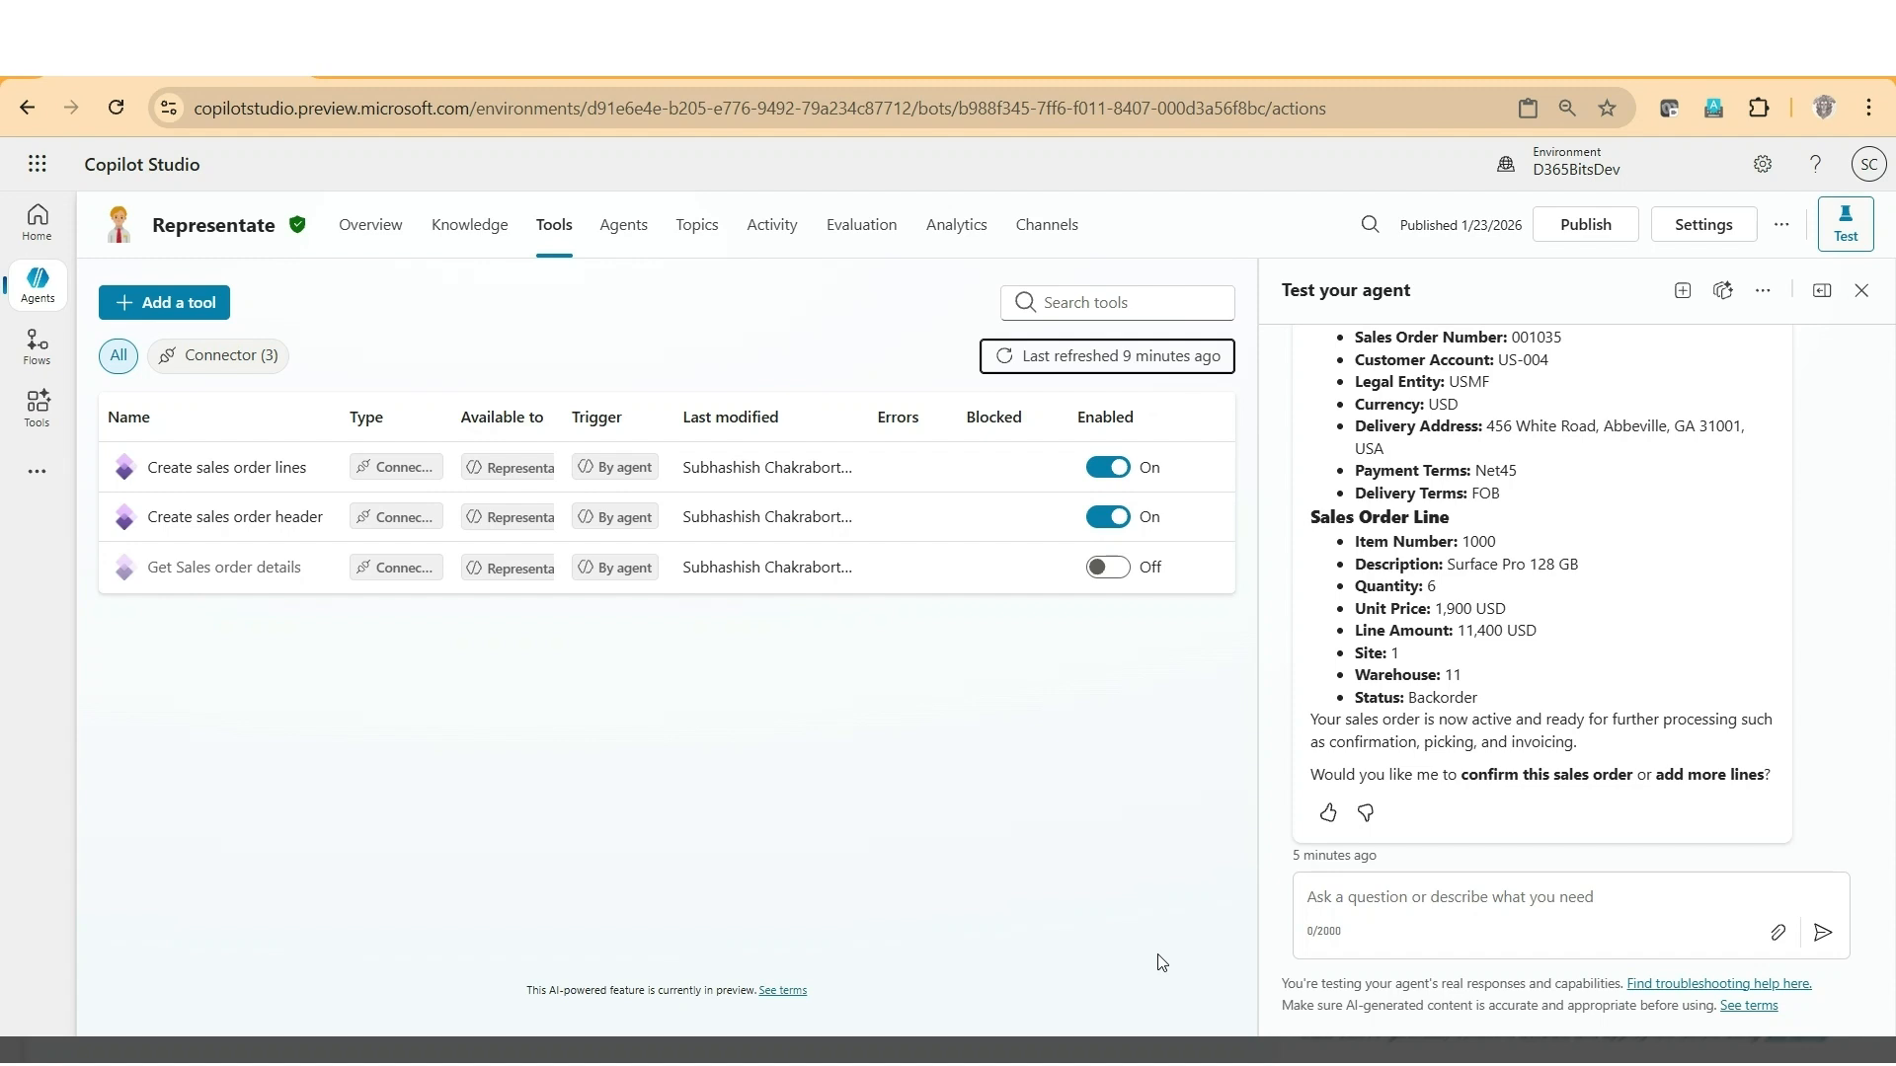
scroll(1448, 606, up, 1)
scroll(1449, 606, up, 1)
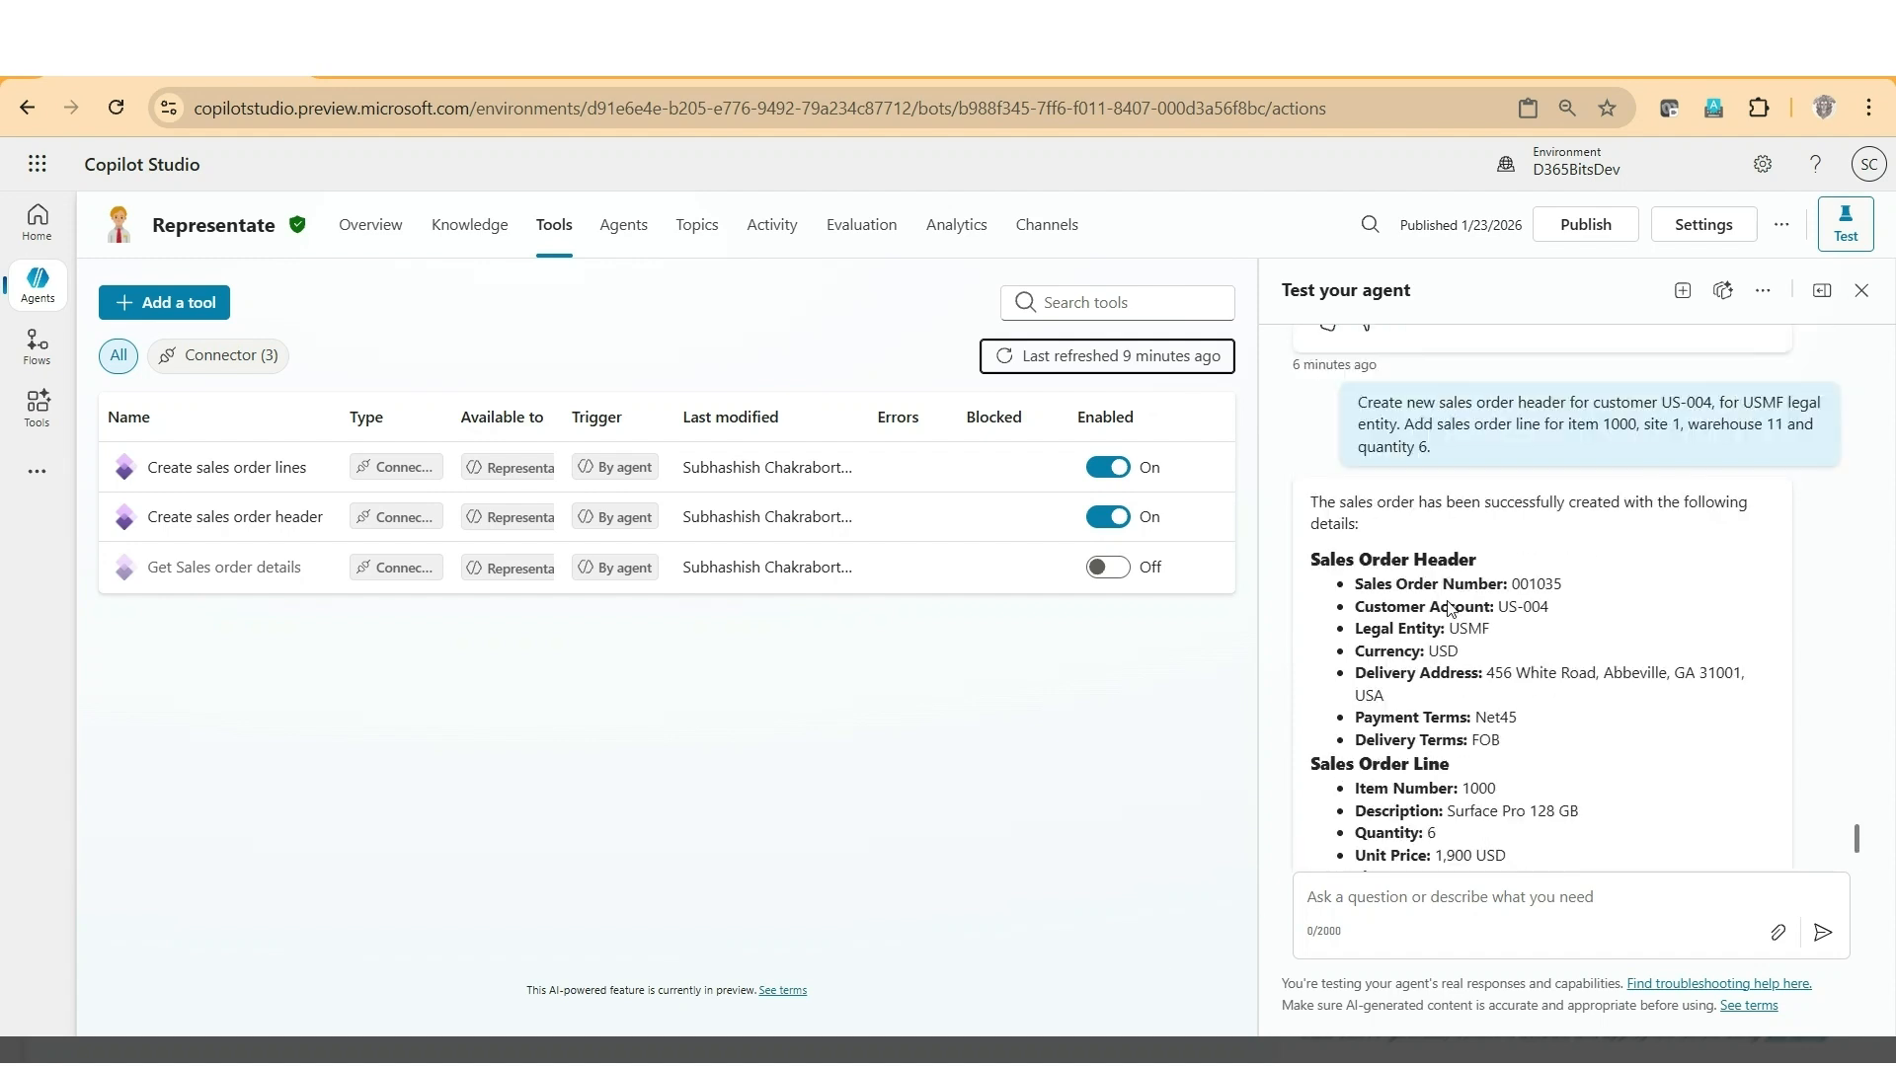
scroll(1448, 606, down, 1)
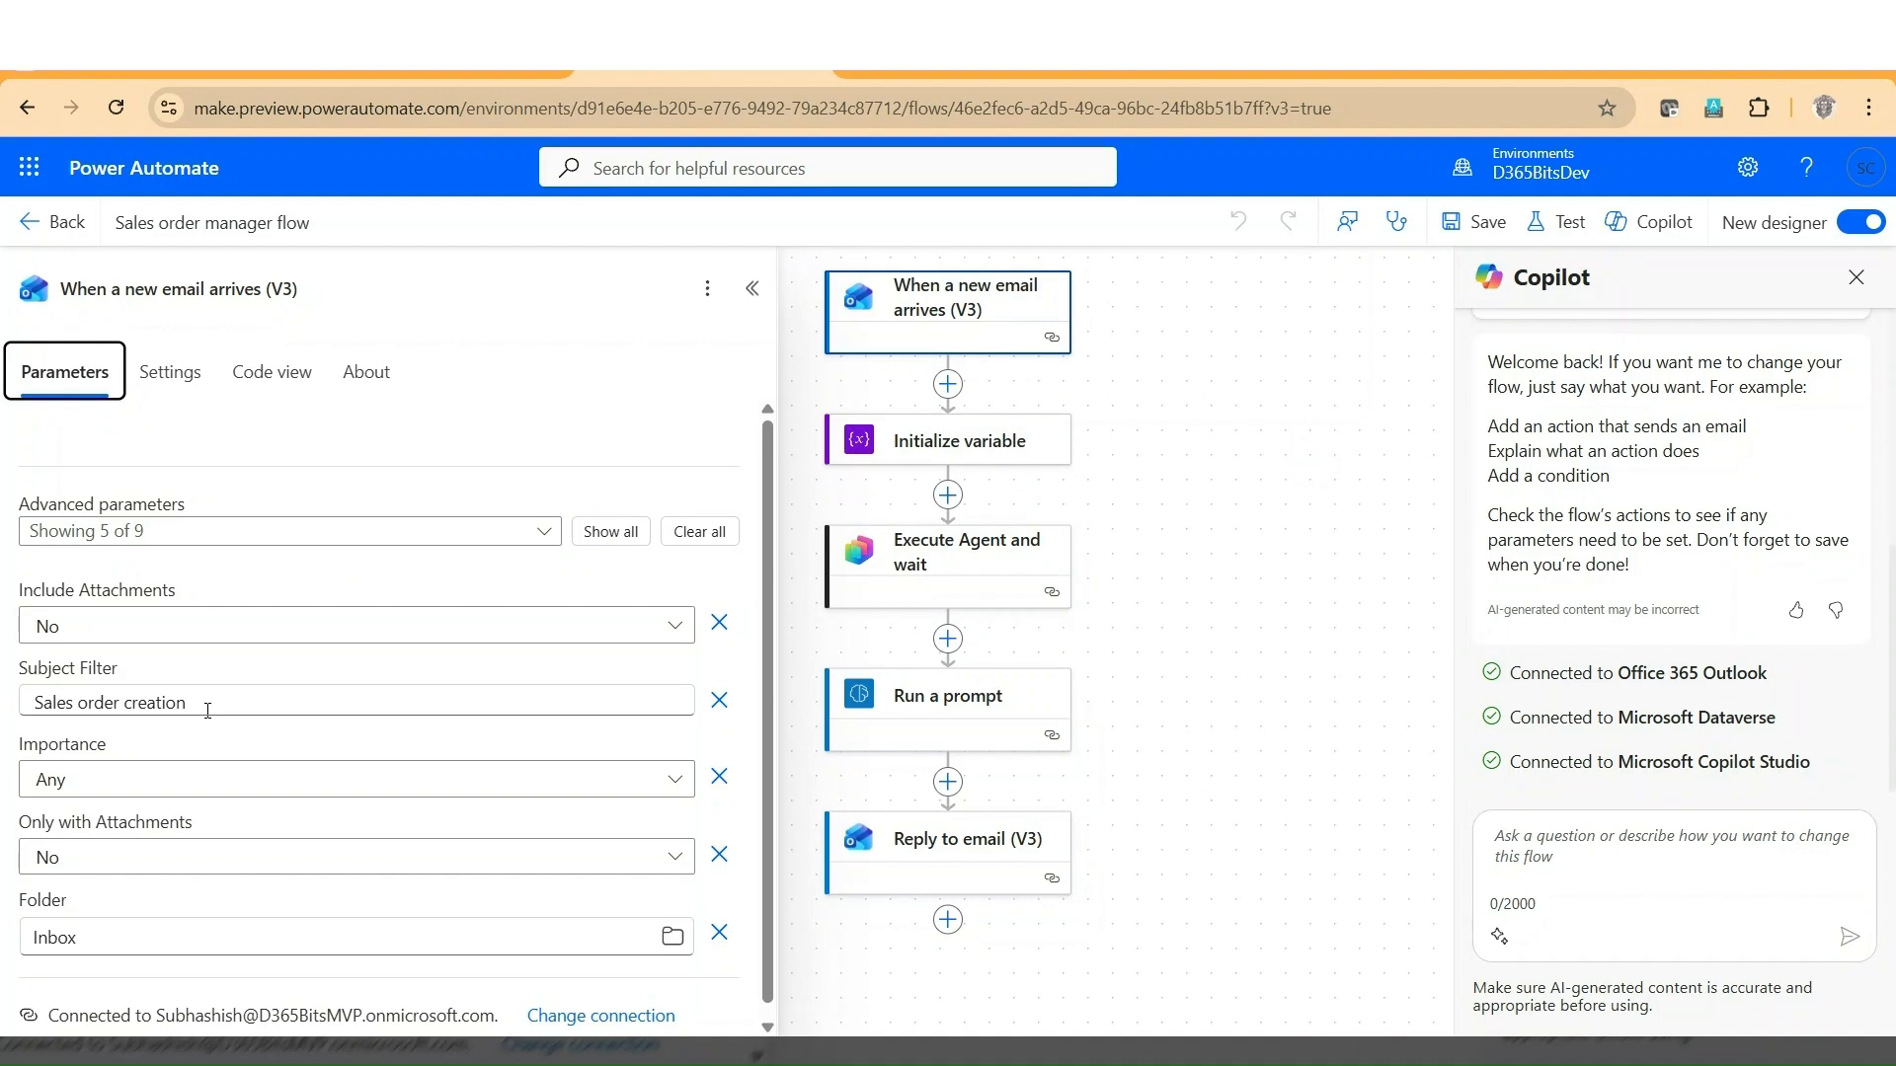
In the Power Automate sales order manager flow, inspect the email trigger's subject filter, the Initialize variable action and the Execute Agent and wait action.
drag(207, 710, 36, 700)
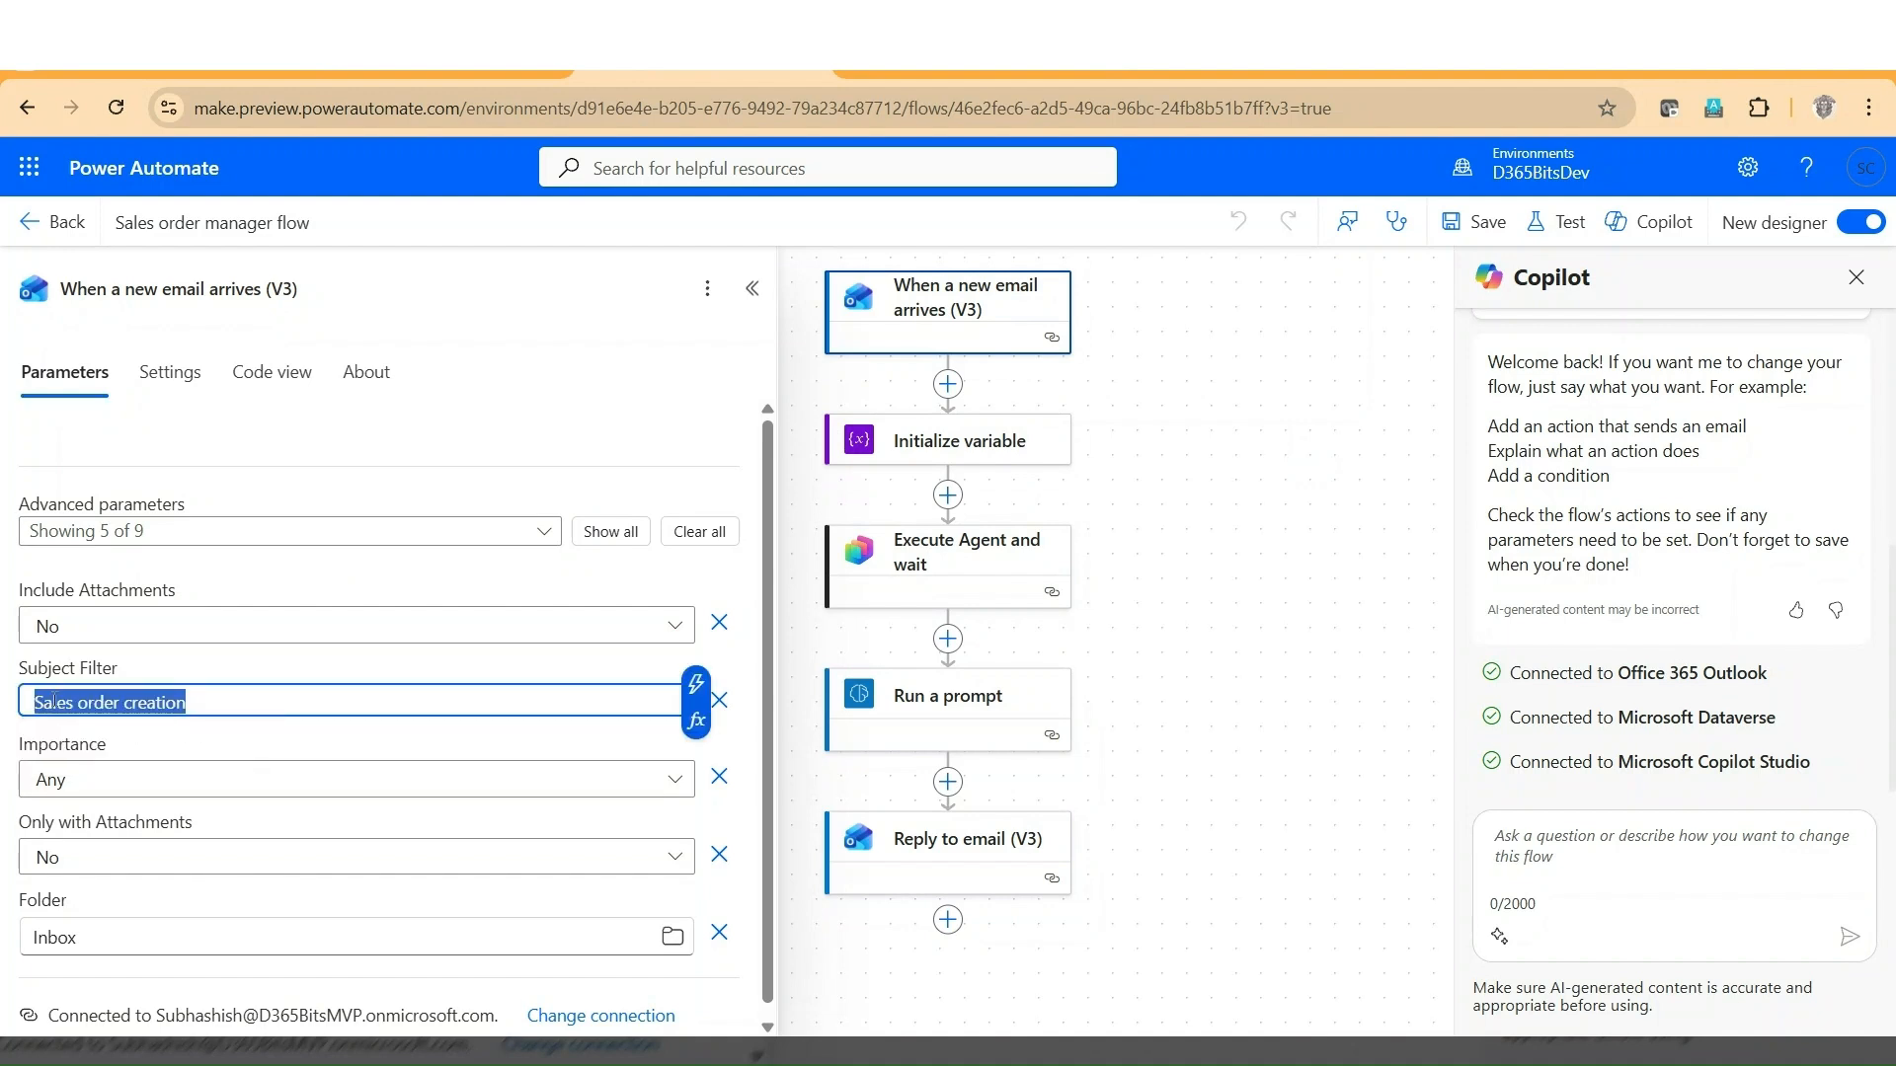
click(957, 444)
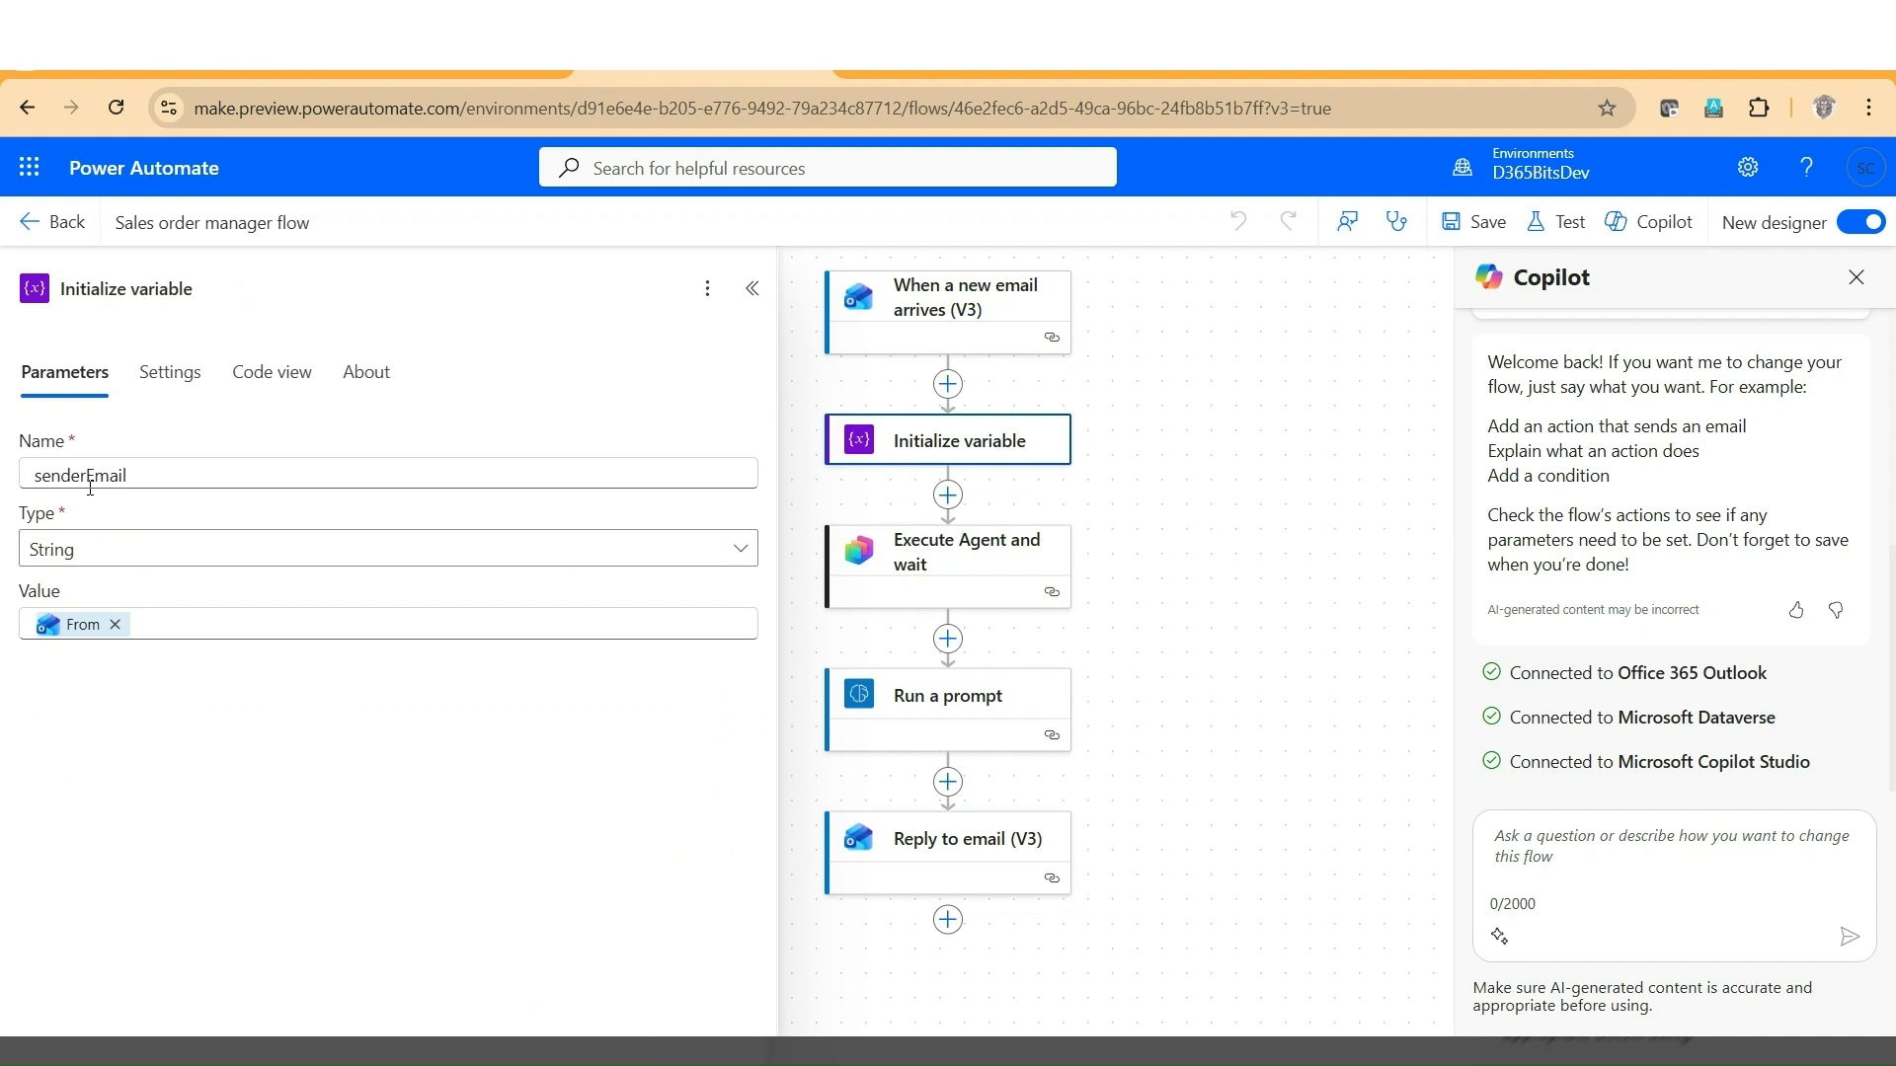
mouse_move(81, 629)
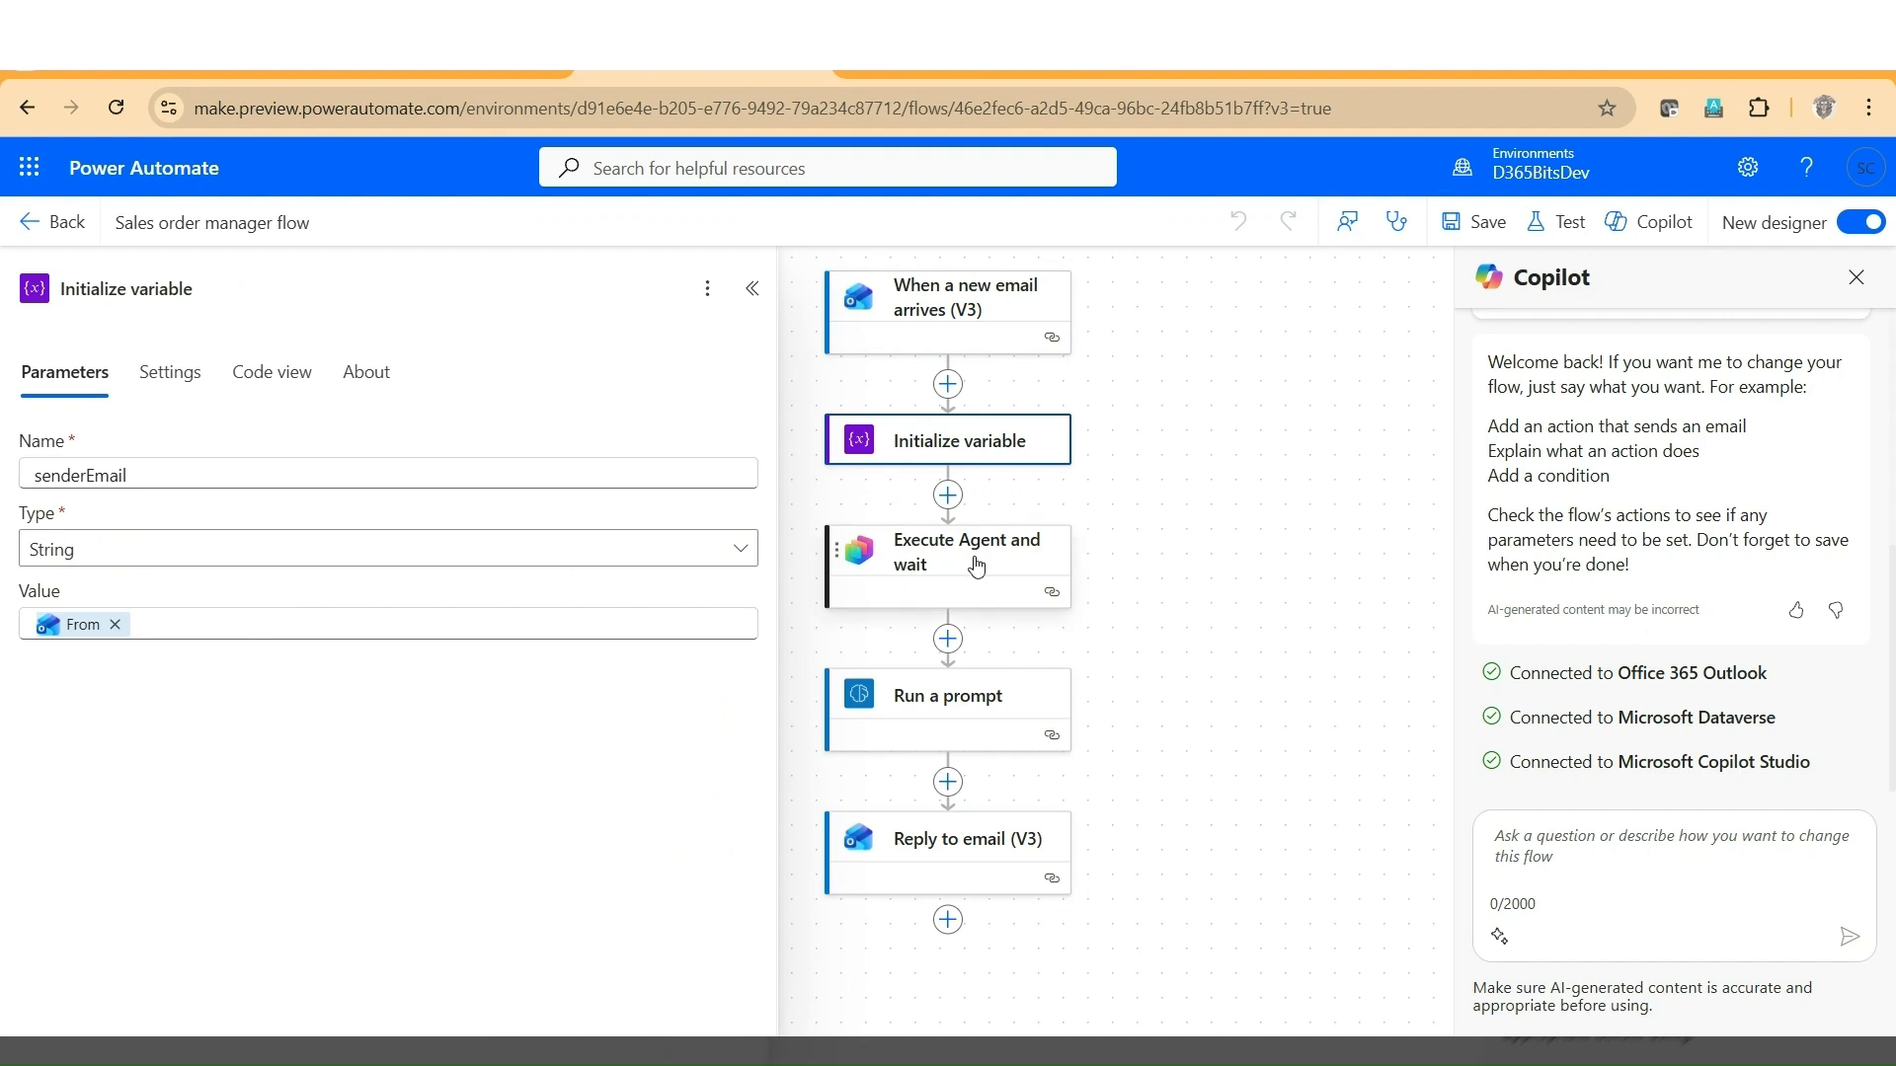
click(976, 565)
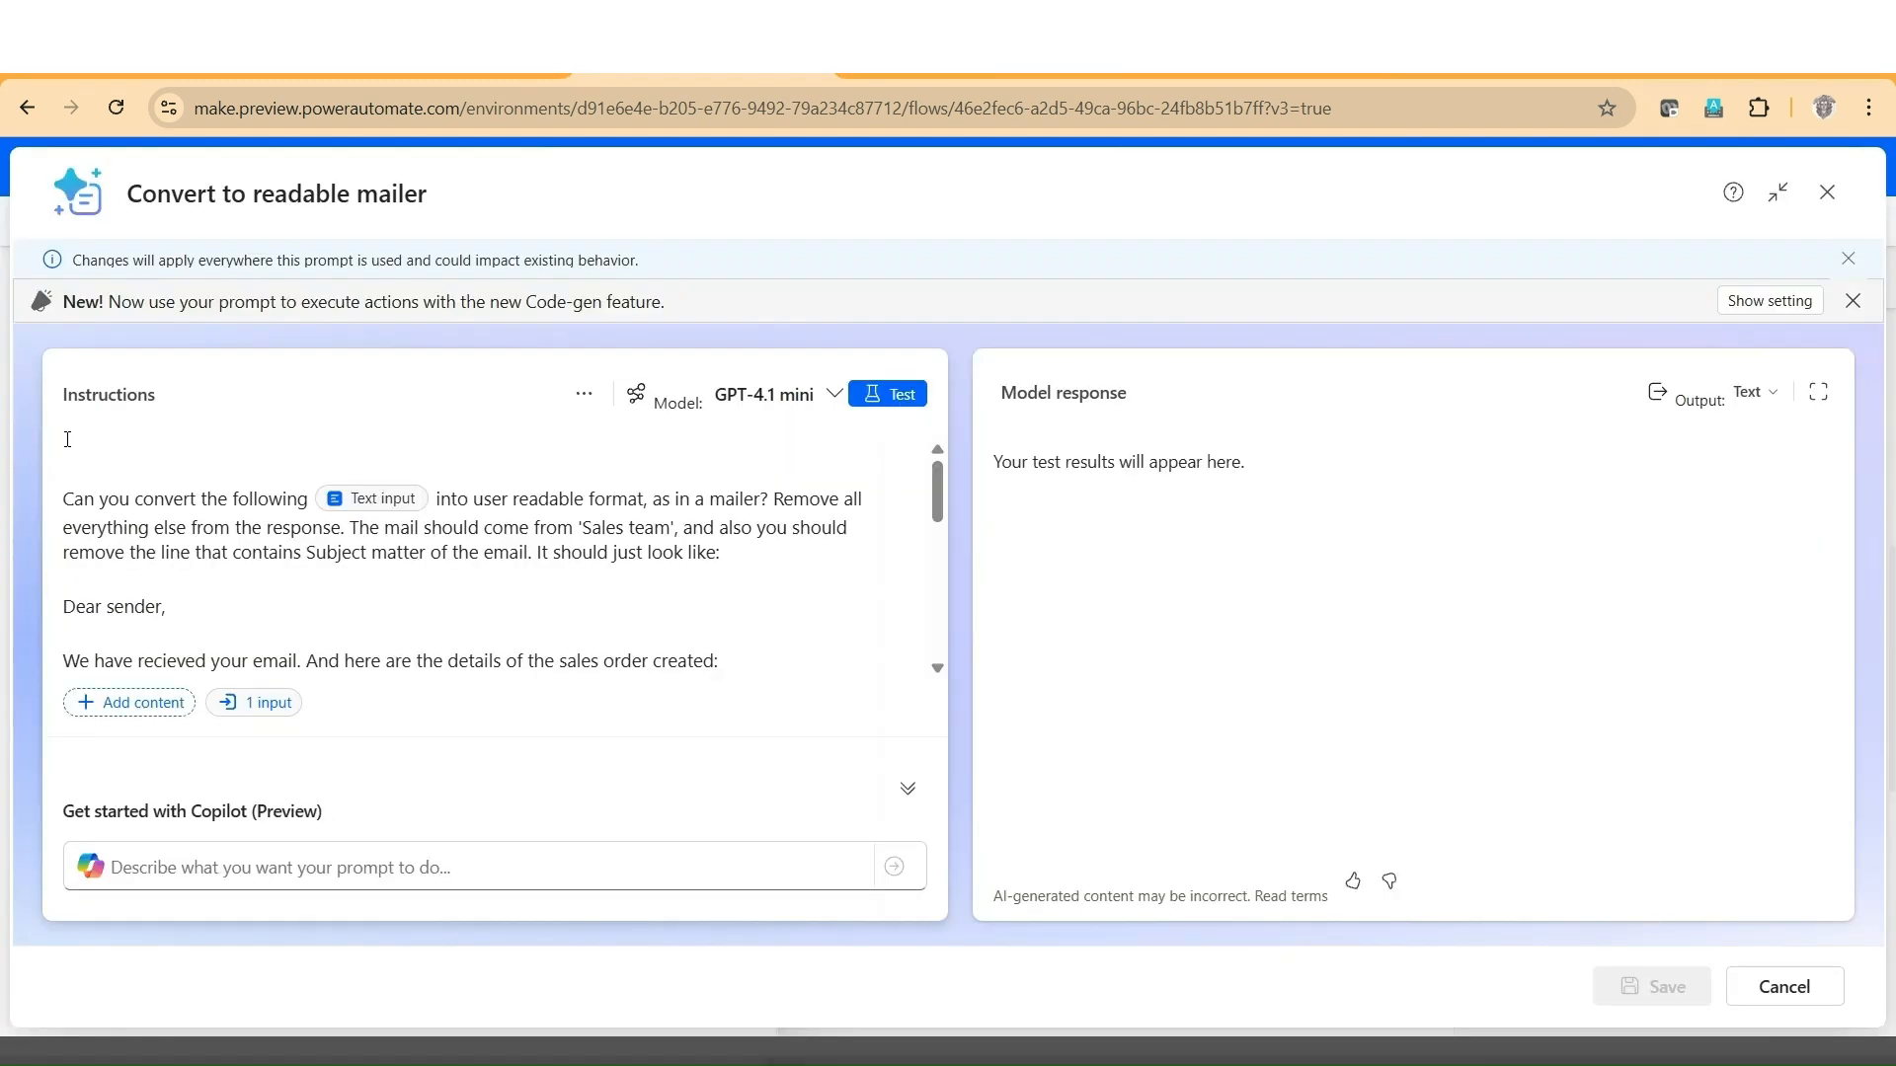
Read the Convert to readable mailer prompt's instructions through to the end and close the prompt editor without saving.
scroll(67, 439, down, 1)
scroll(257, 567, up, 1)
scroll(393, 581, down, 3)
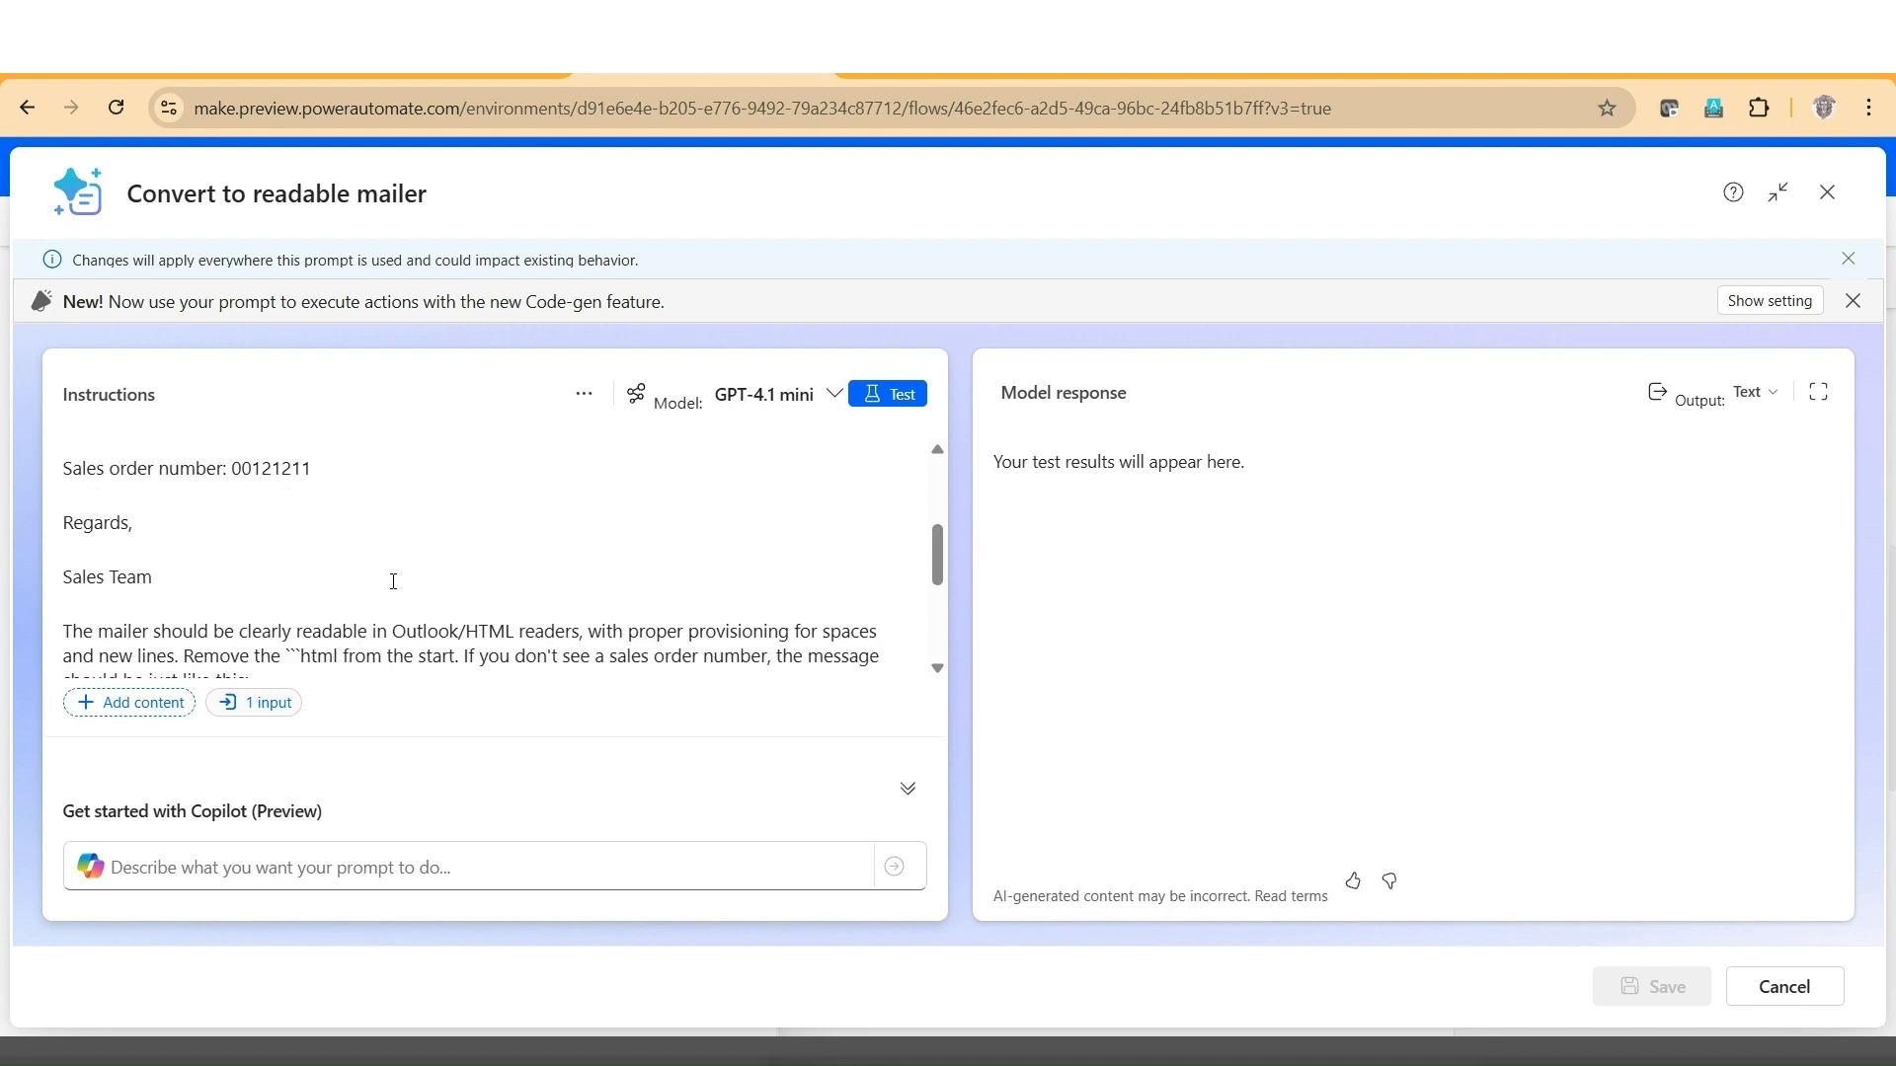
scroll(393, 582, down, 2)
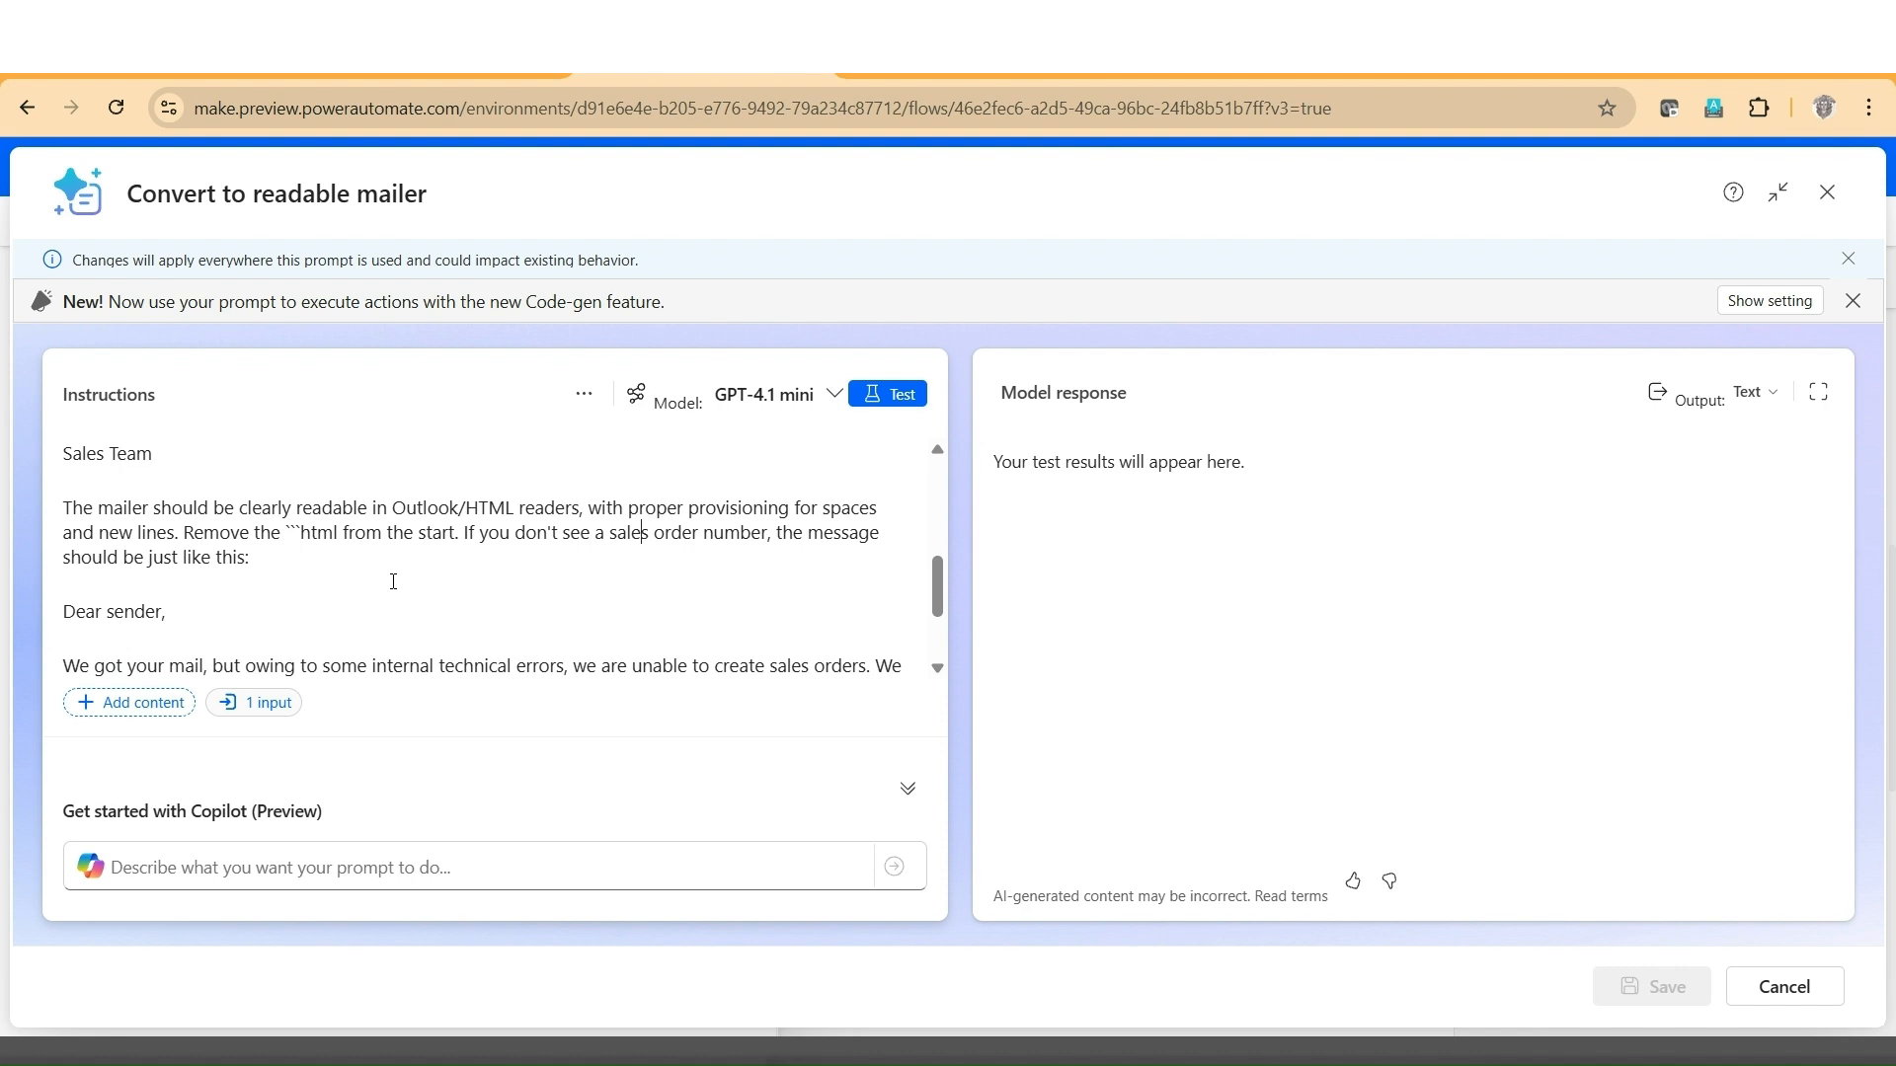
scroll(393, 581, down, 2)
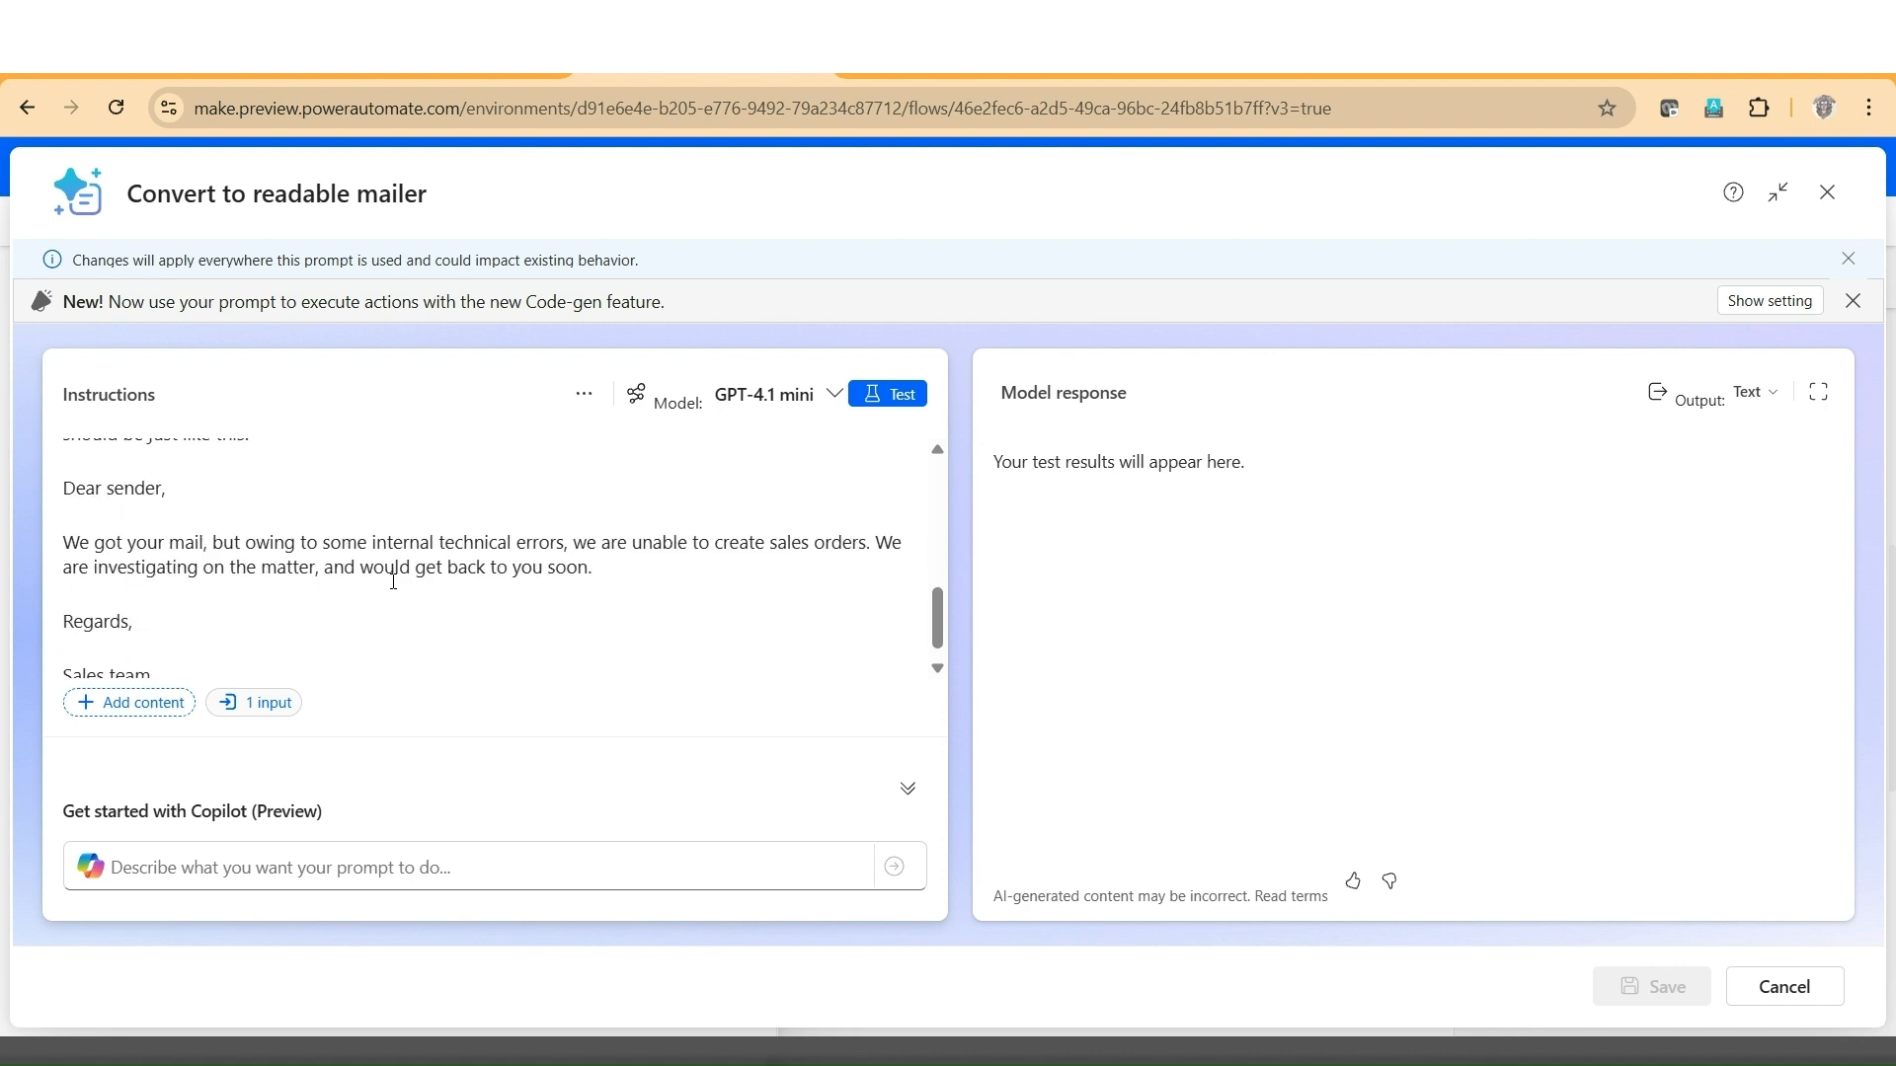
scroll(393, 581, down, 1)
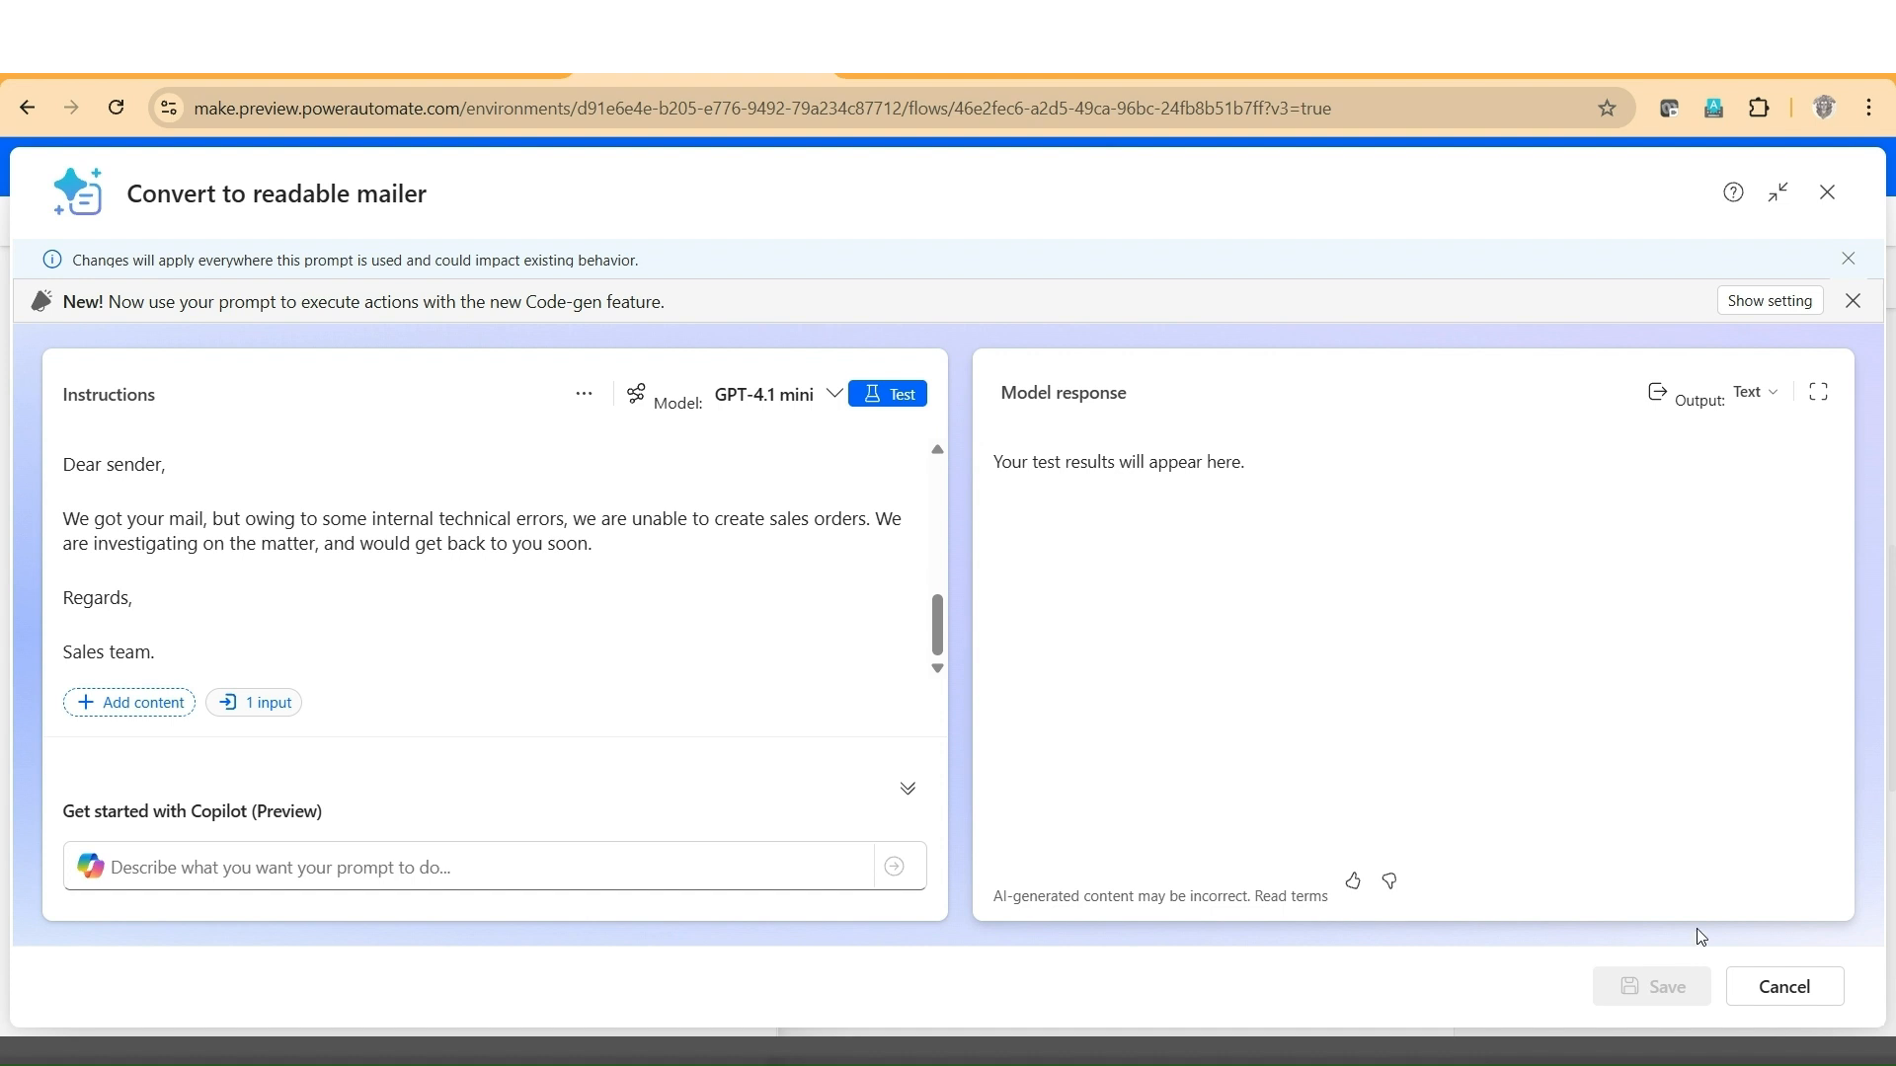
click(1787, 989)
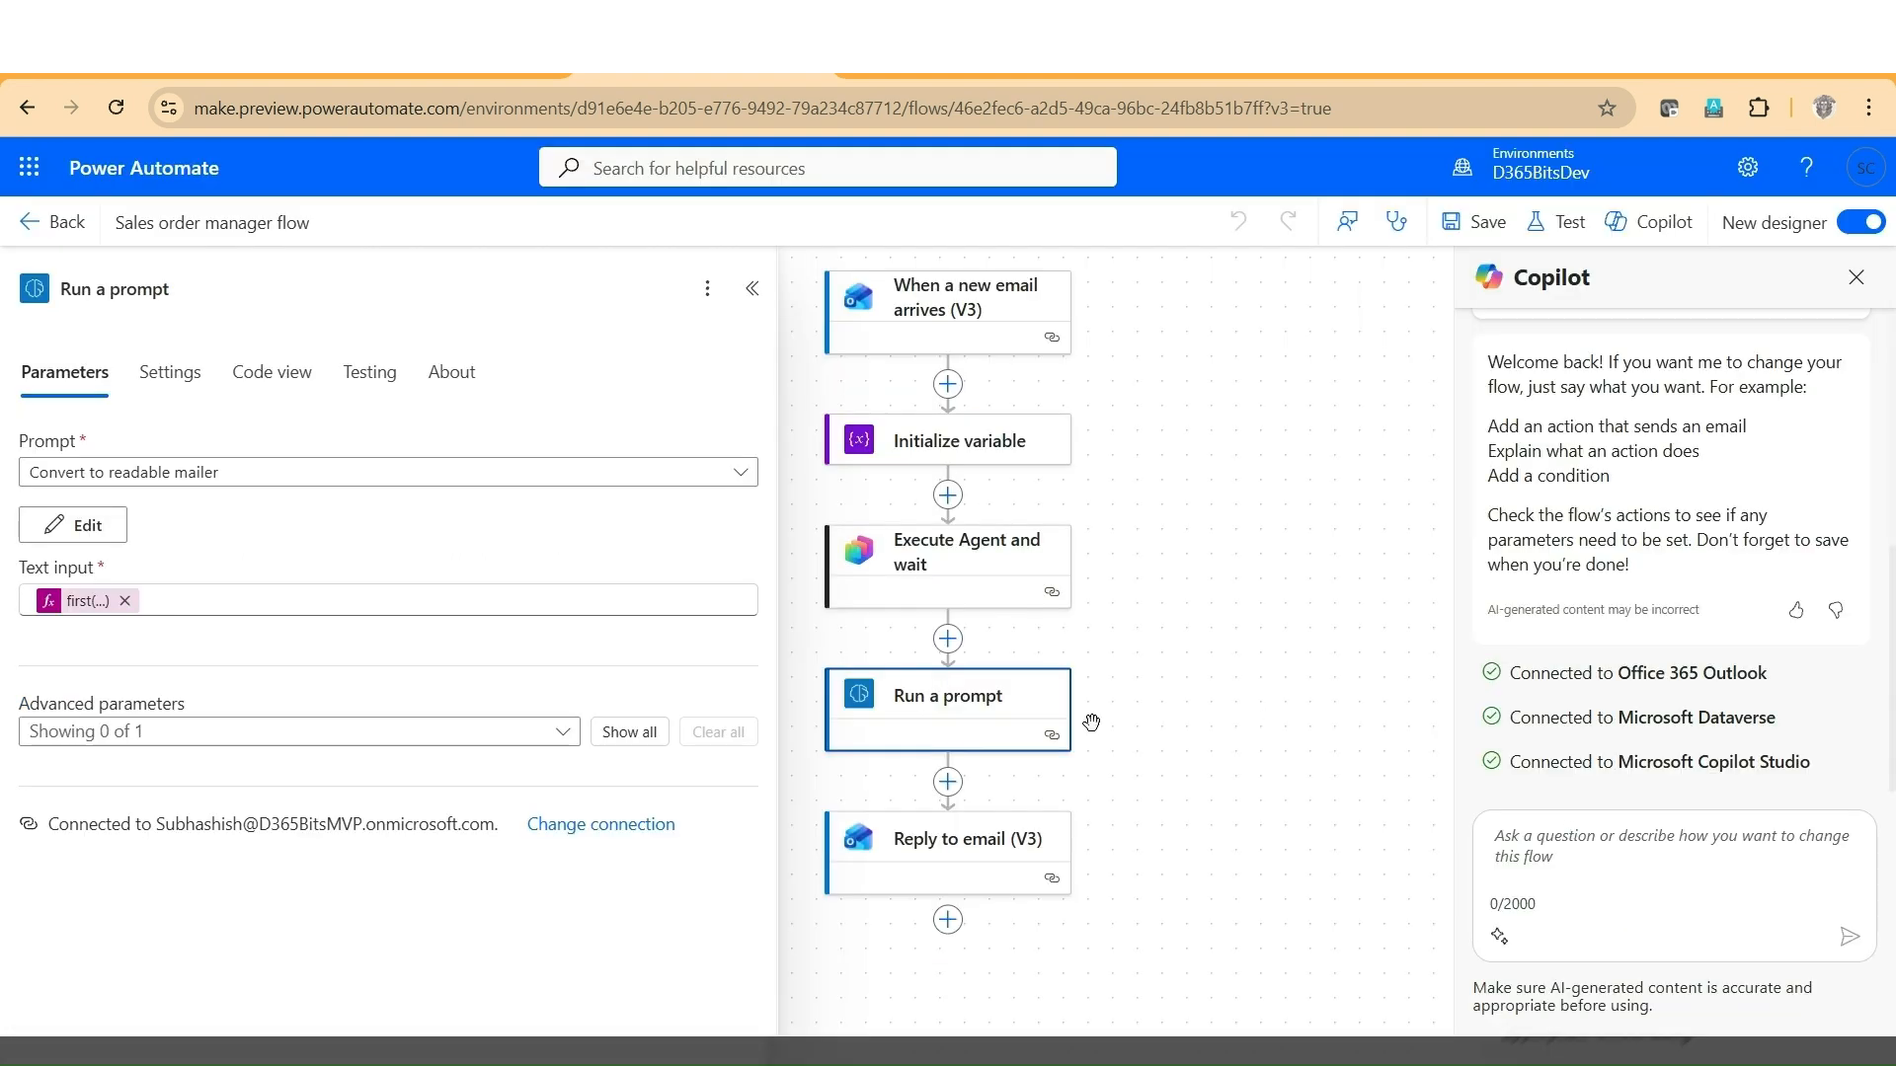
Inspect the Reply to email (V3) action's Message Id, To and Body parameters.
click(993, 871)
click(993, 867)
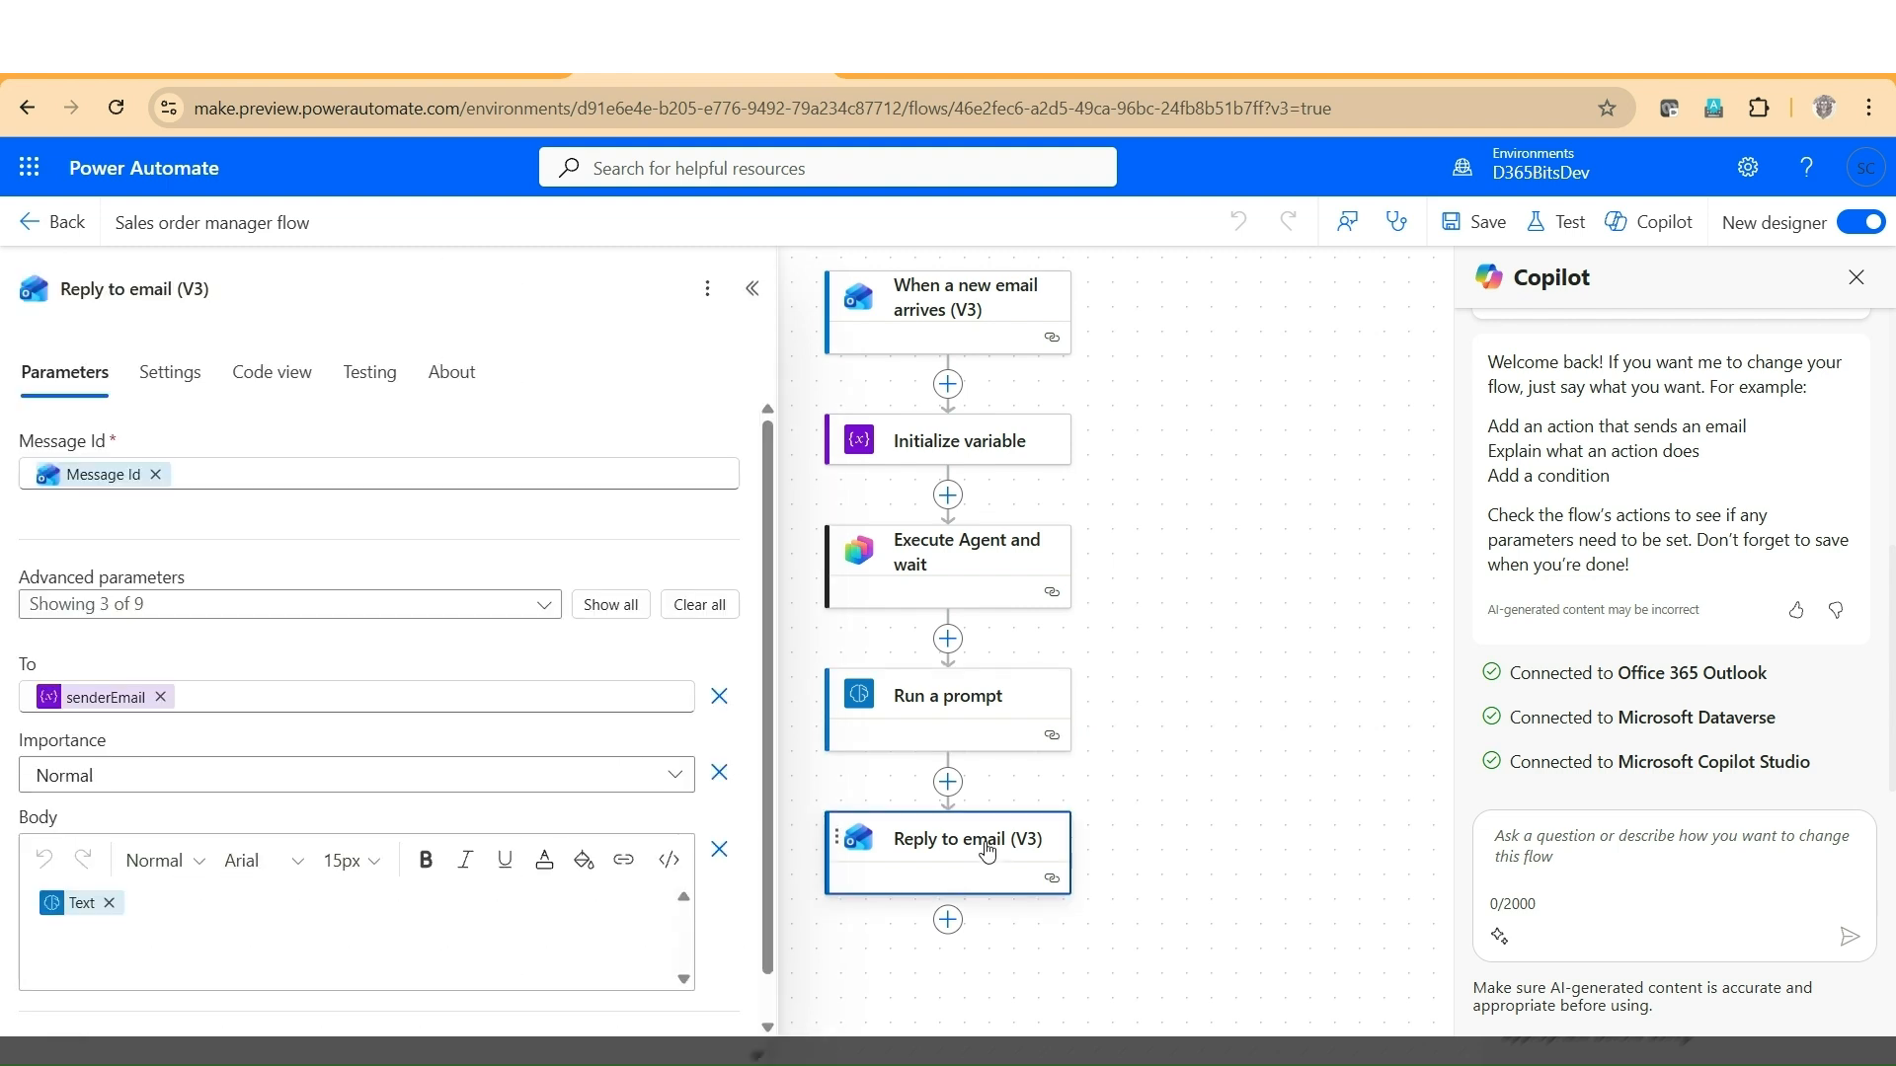
mouse_move(85, 484)
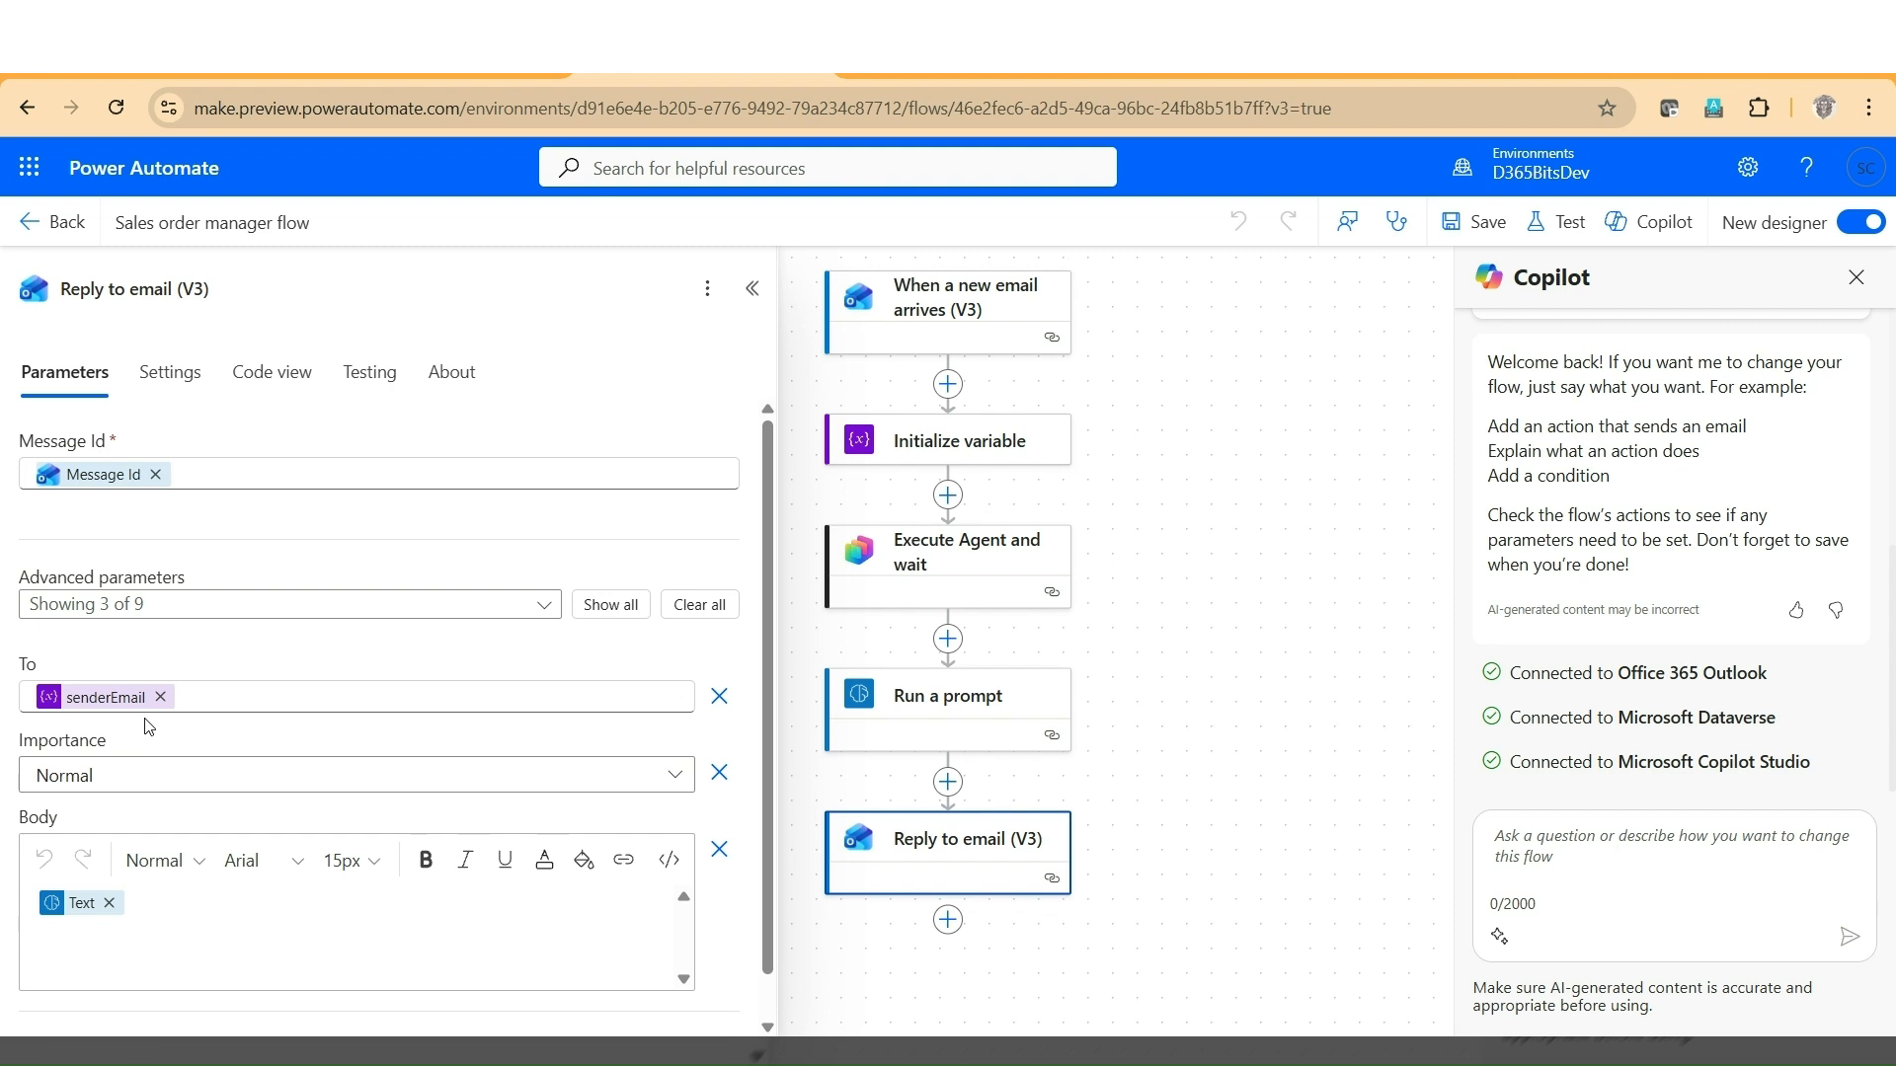
mouse_move(87, 911)
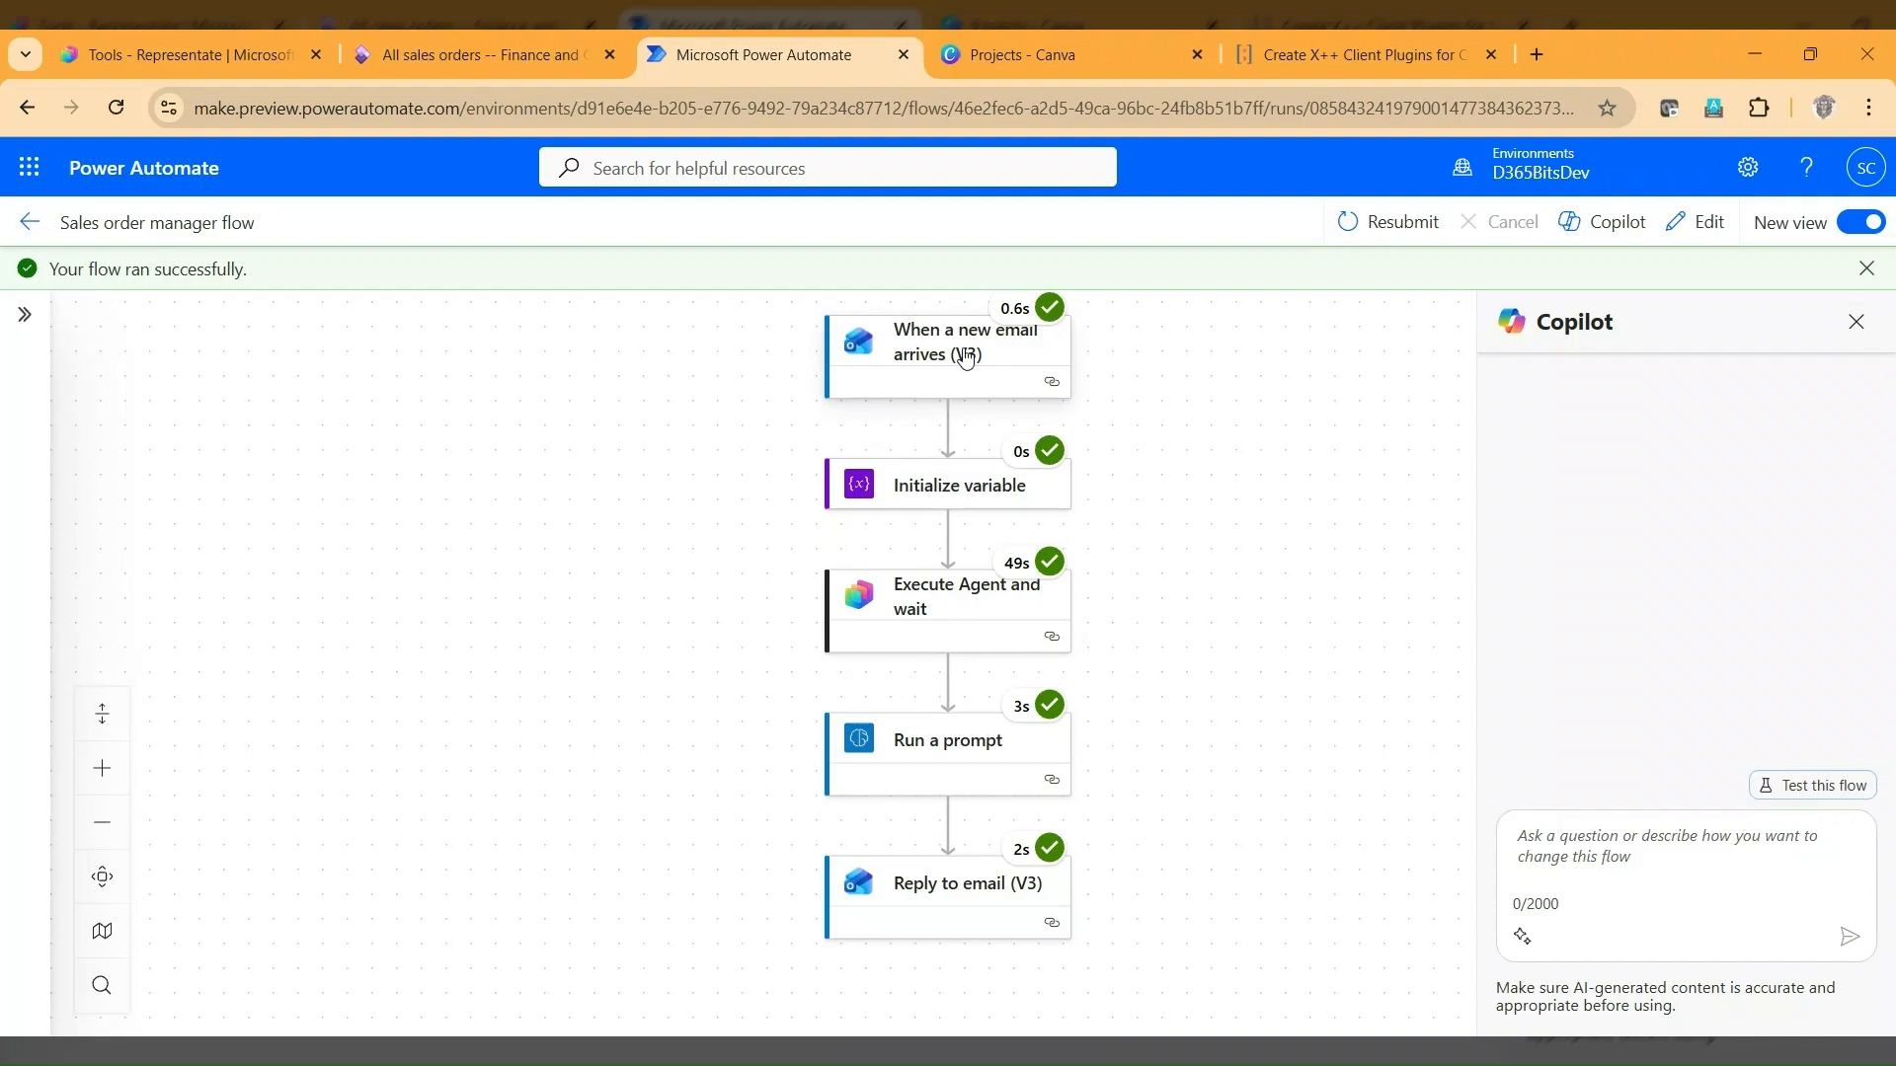
In the completed flow run, examine the email trigger's input parameters, including its subjectFilter value.
click(966, 357)
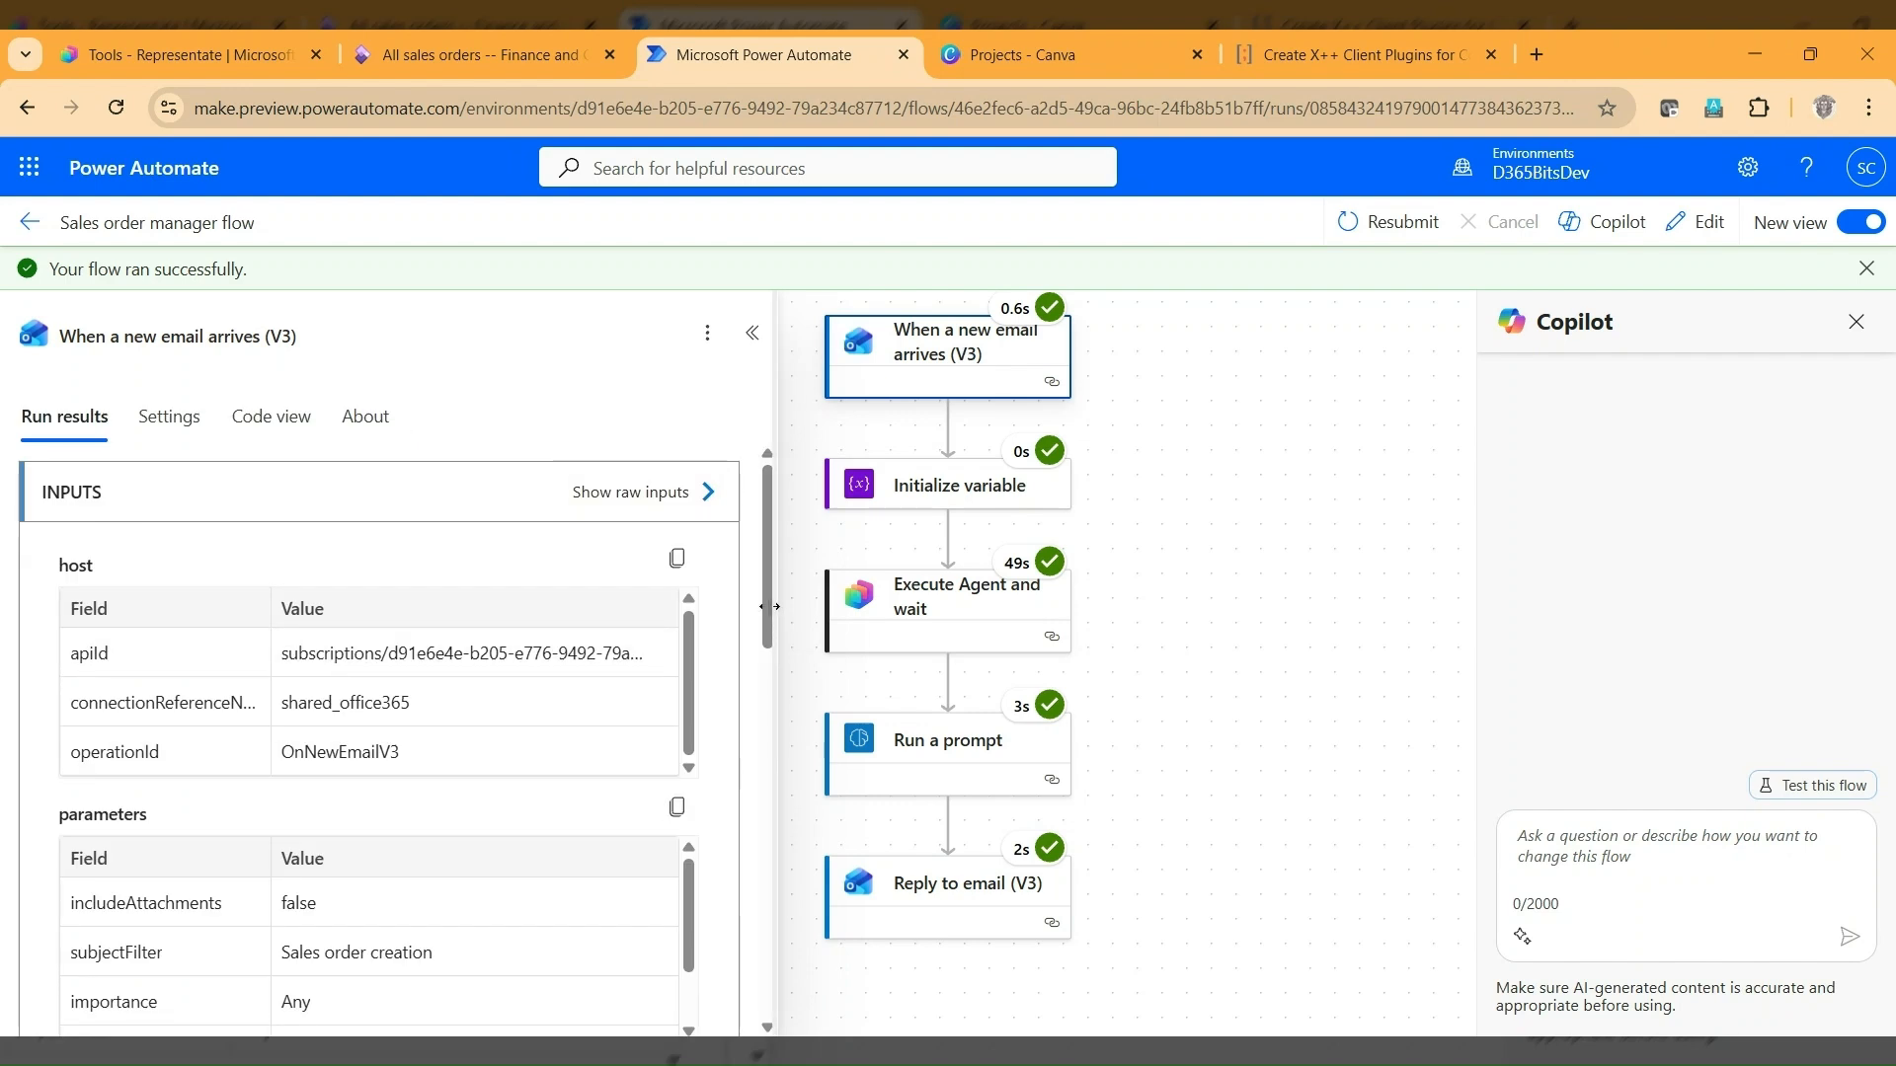
drag(768, 606, 790, 641)
drag(465, 874, 284, 857)
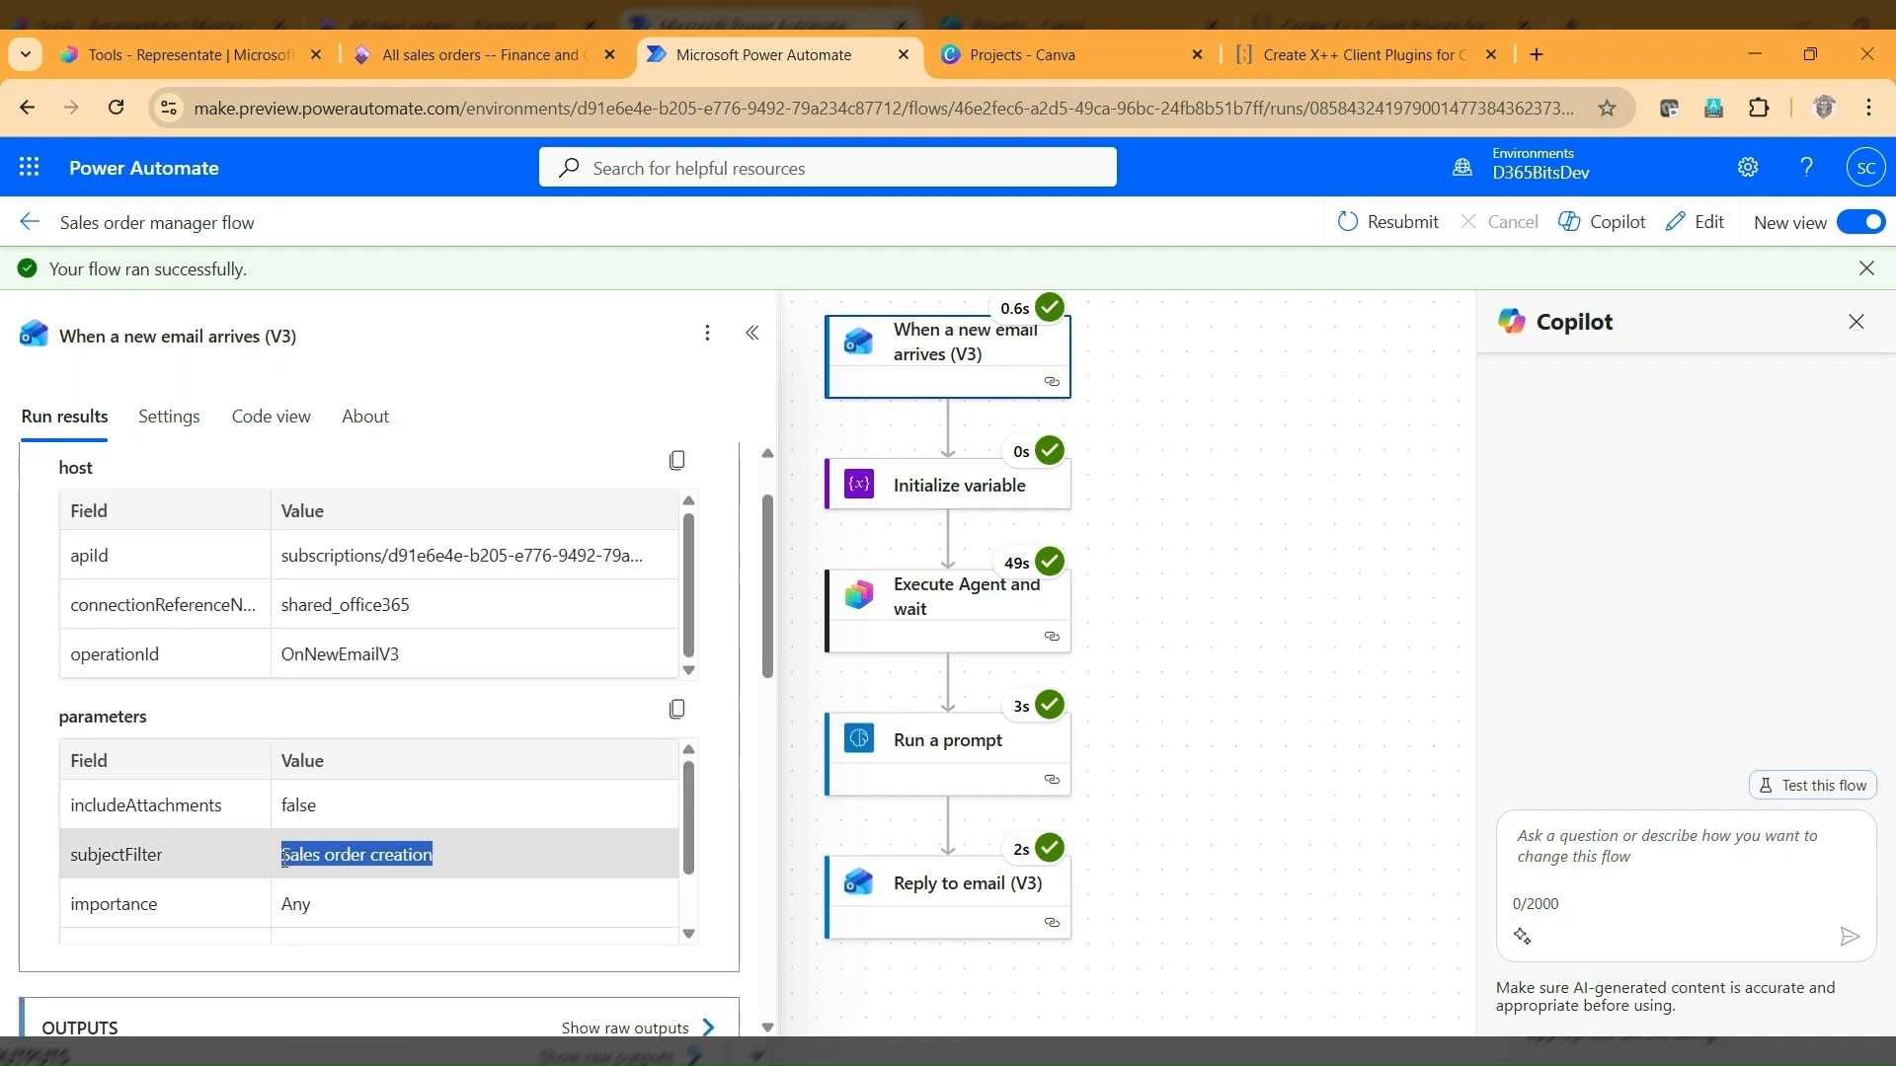
Check the senderEmail value in the raw outputs of the run's Initialize variable action and close the outputs.
click(906, 494)
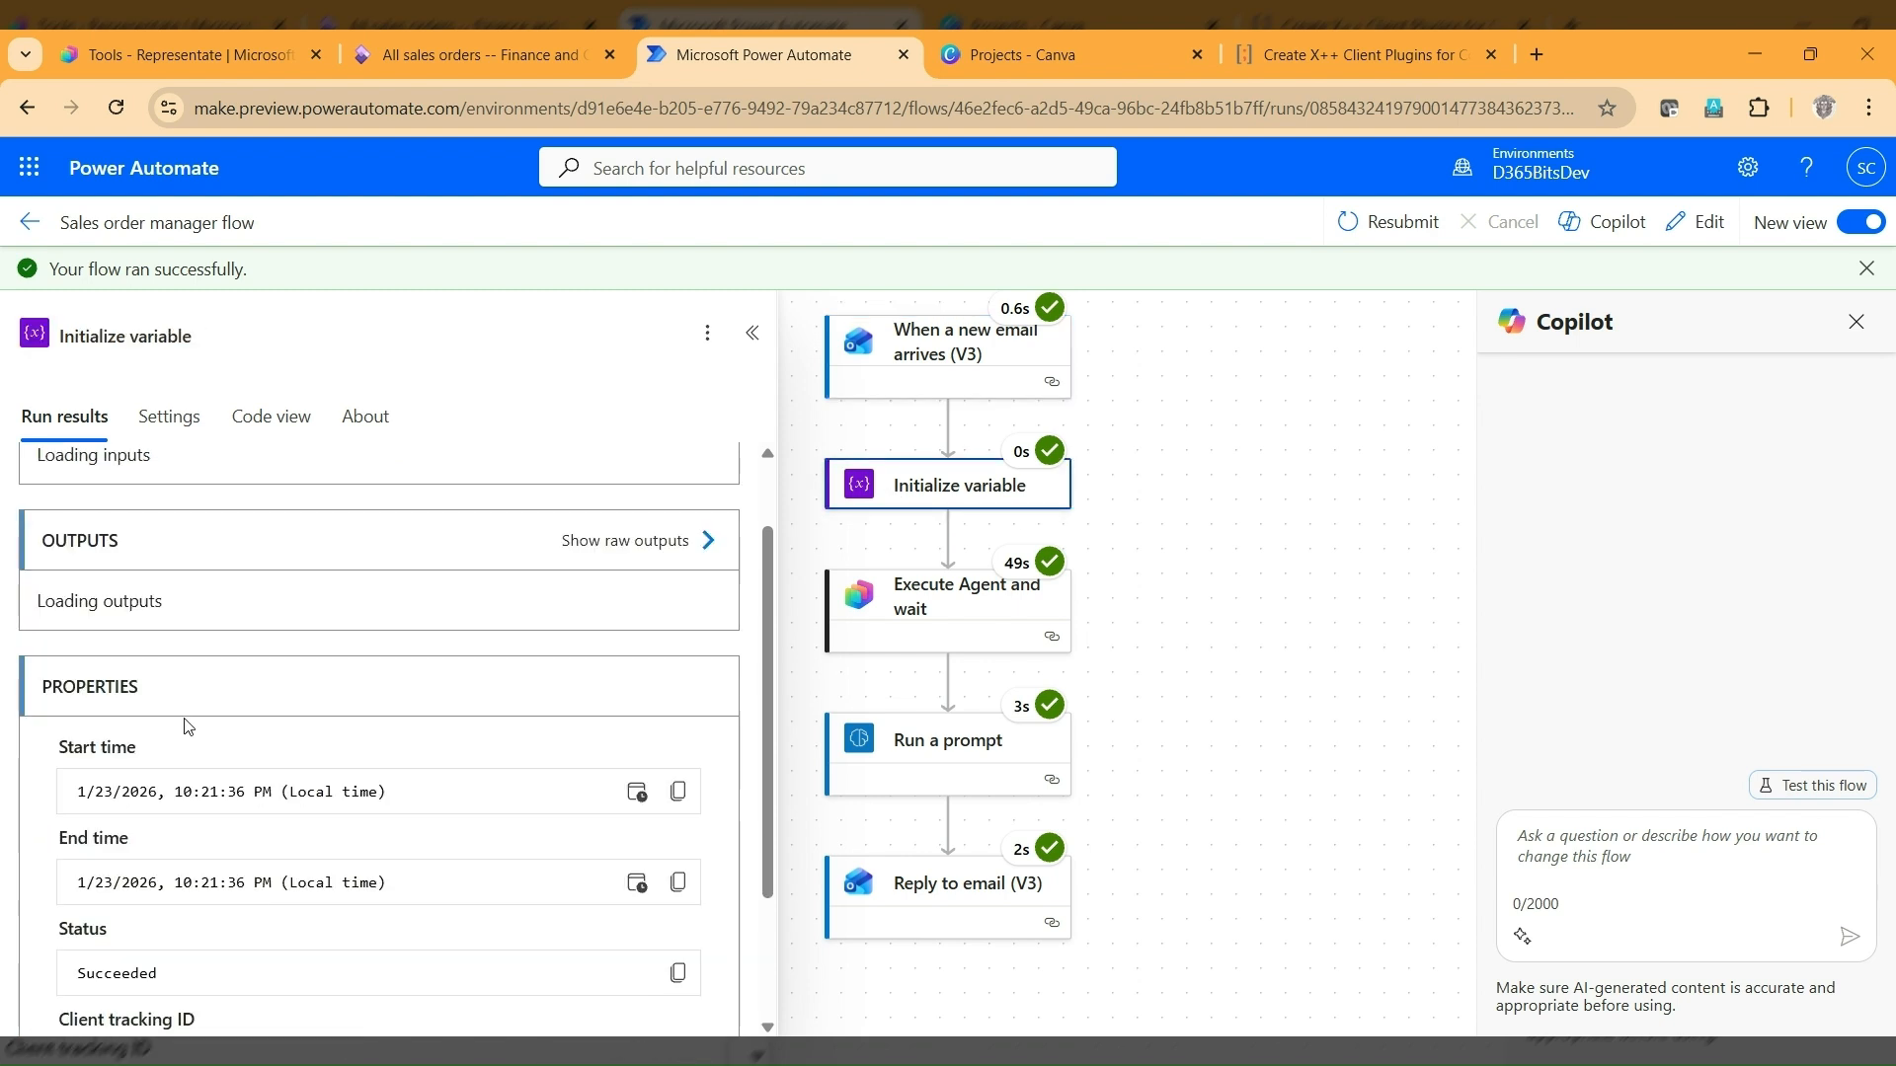
scroll(184, 727, up, 1)
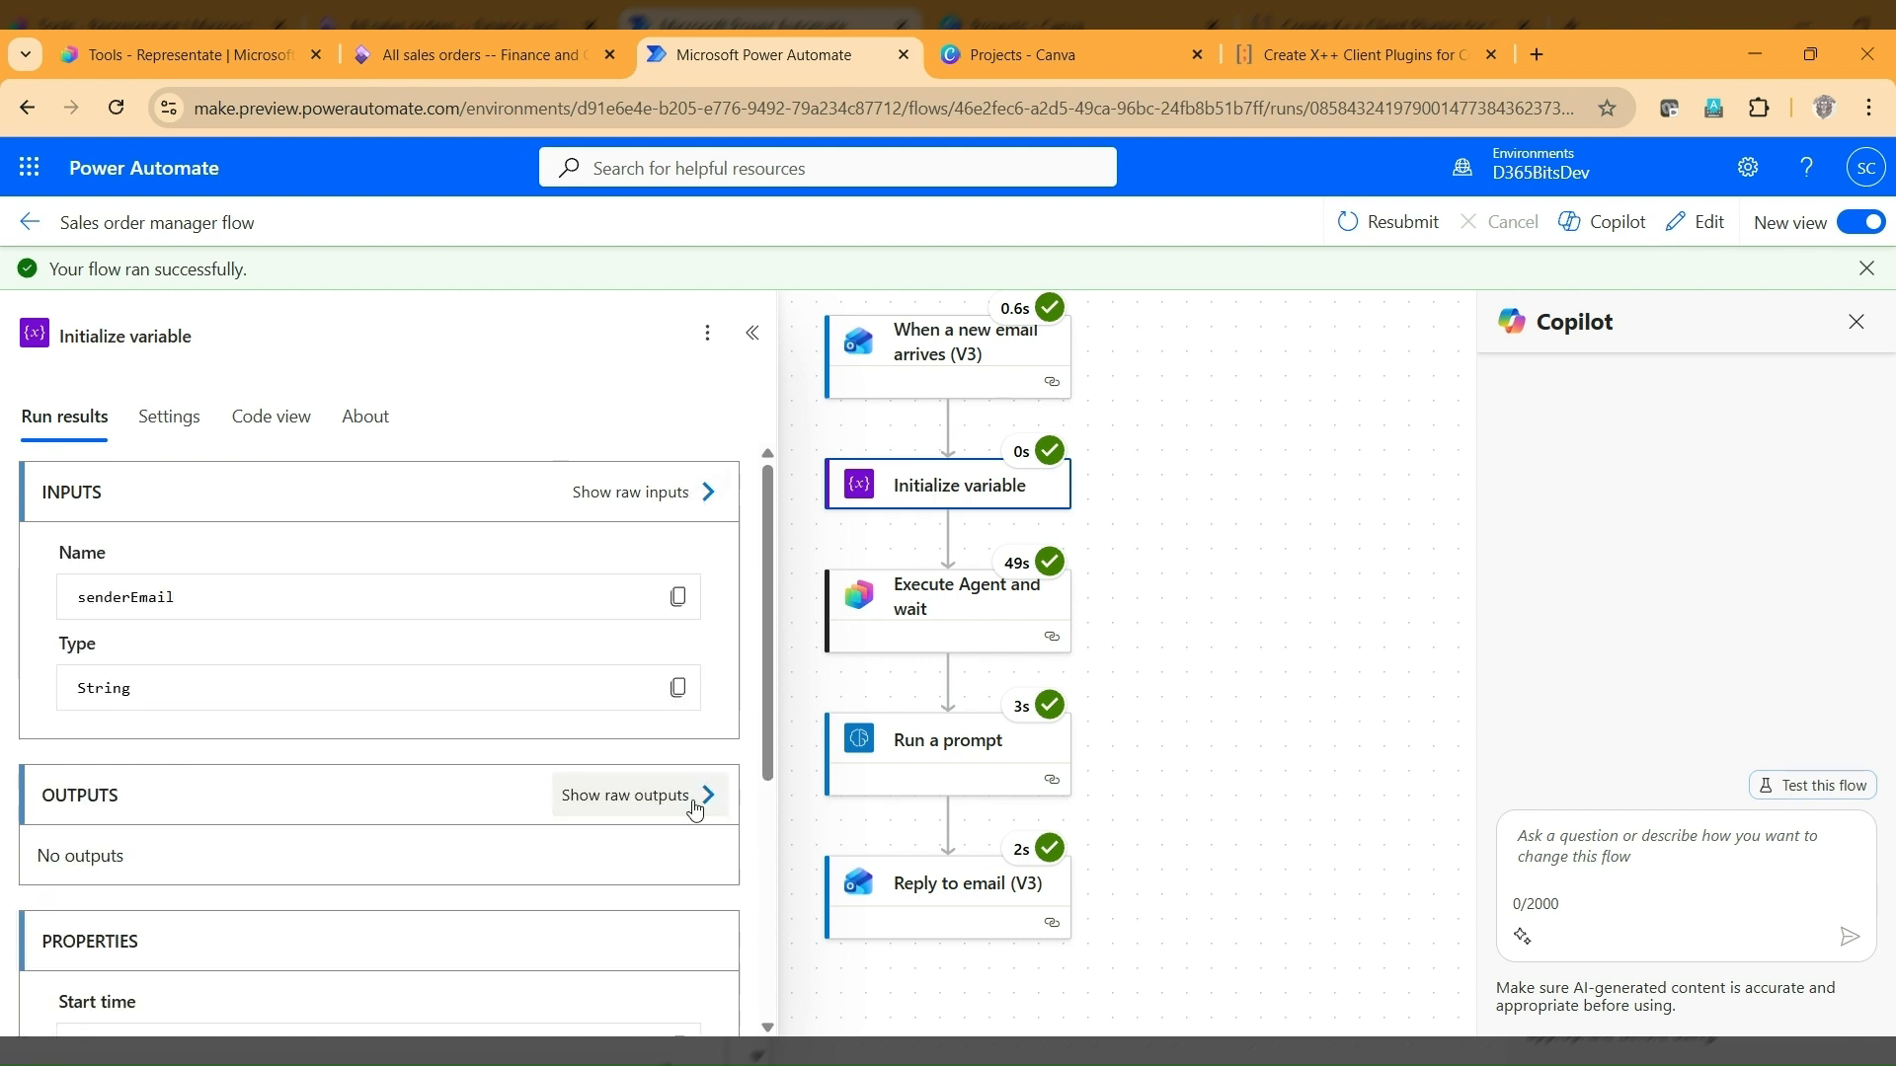
click(694, 809)
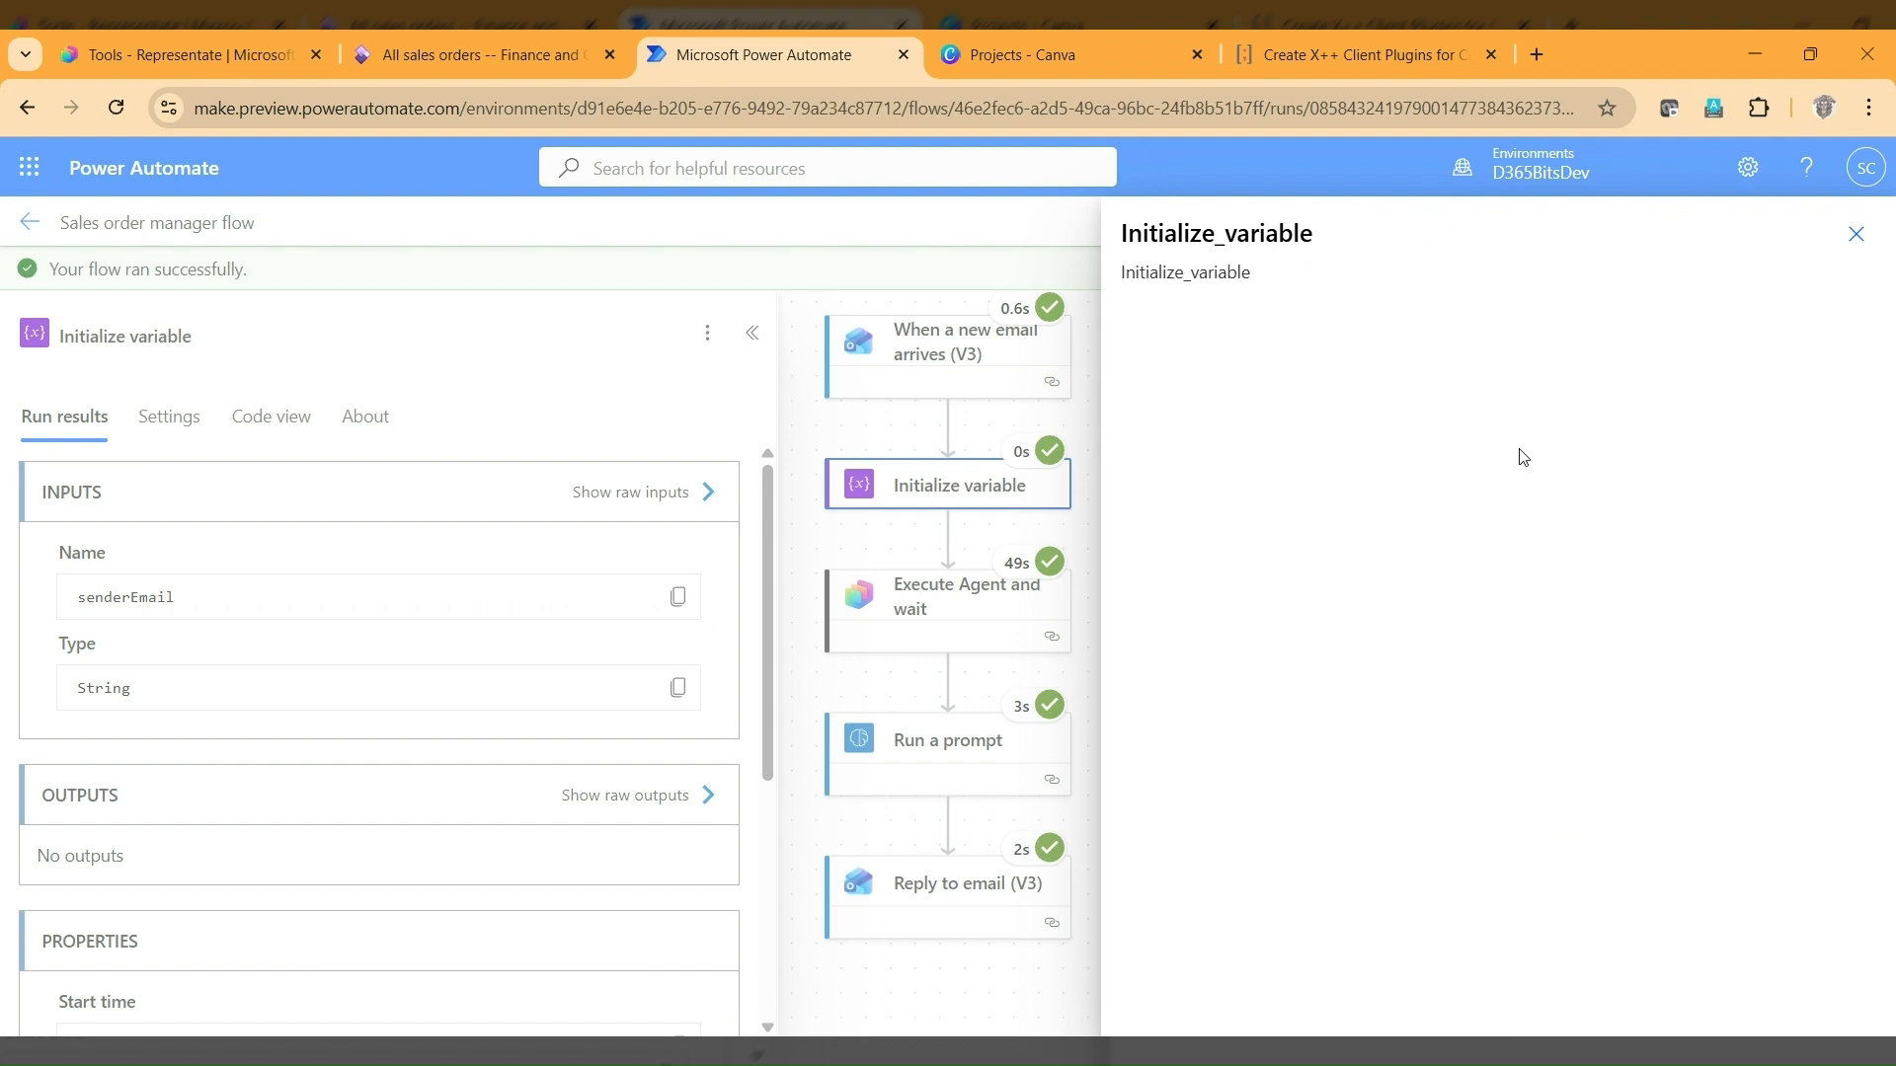
click(1329, 408)
drag(1349, 411, 1543, 400)
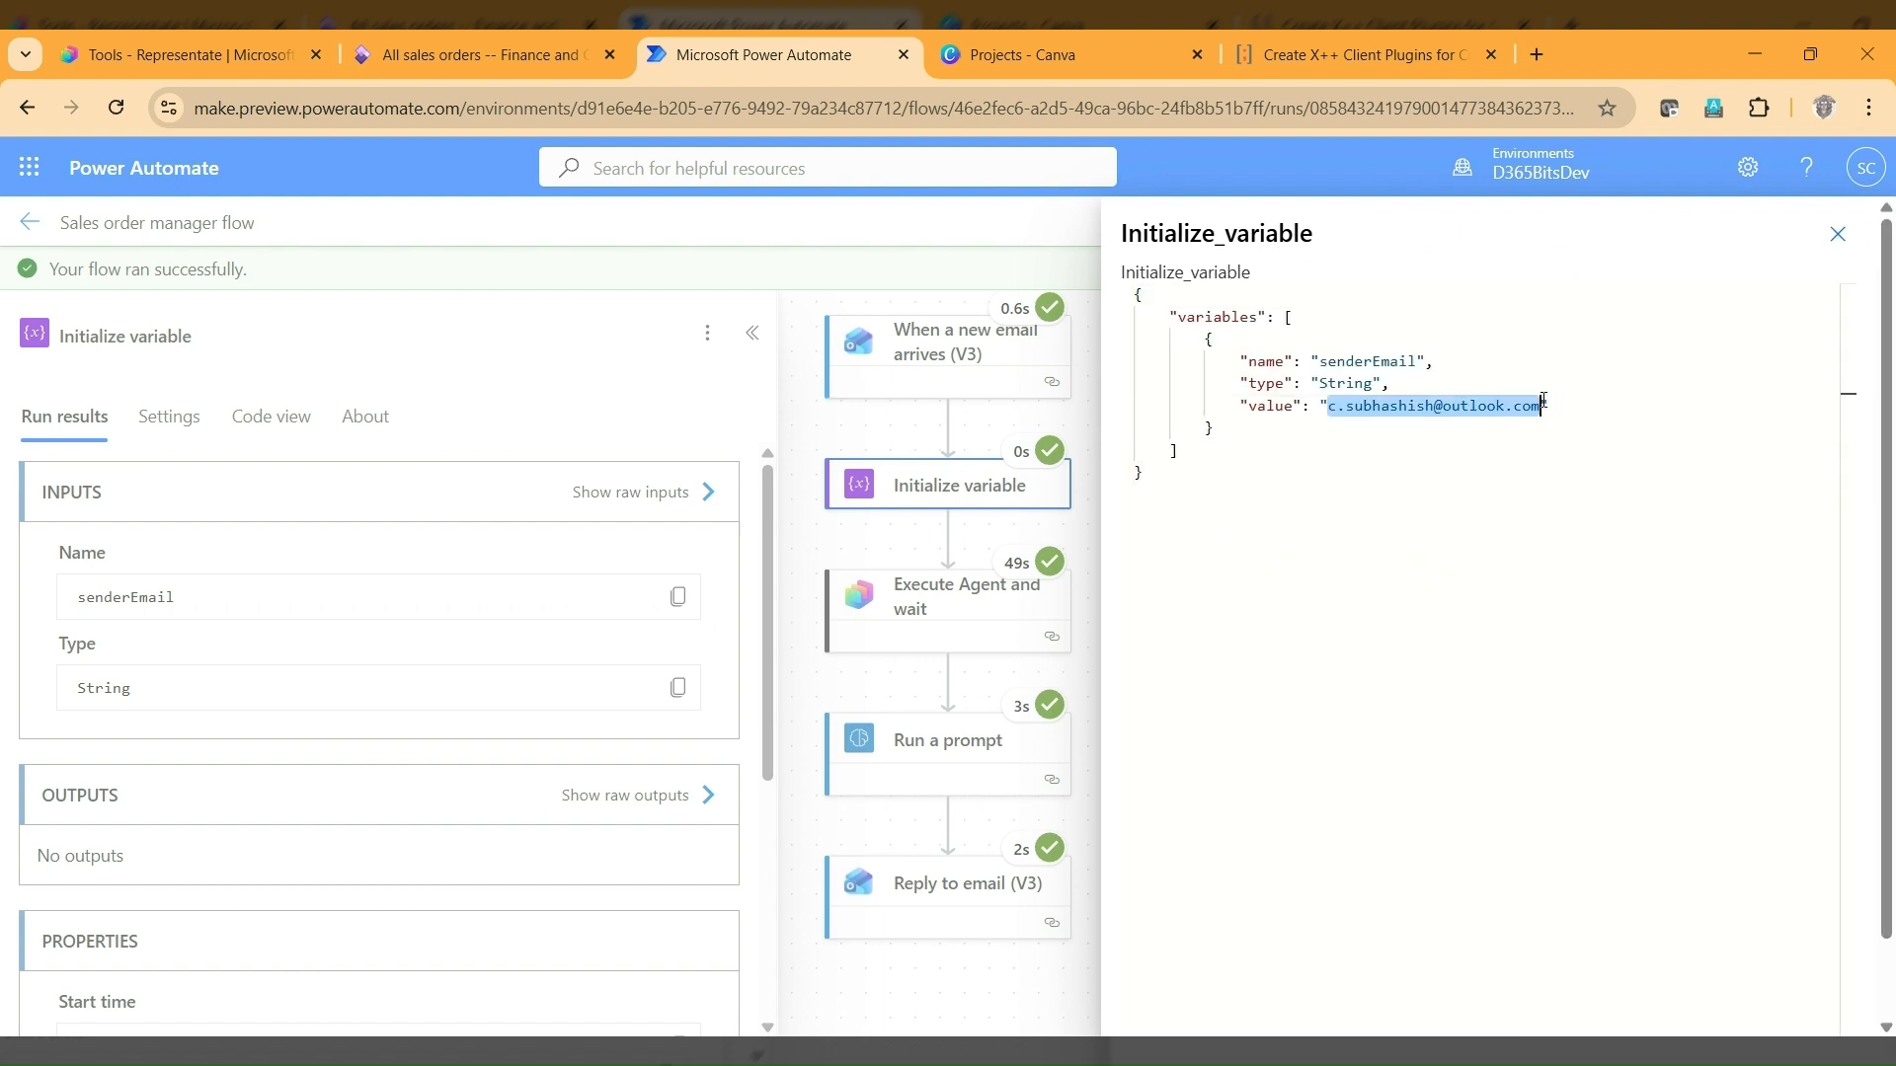
click(1838, 234)
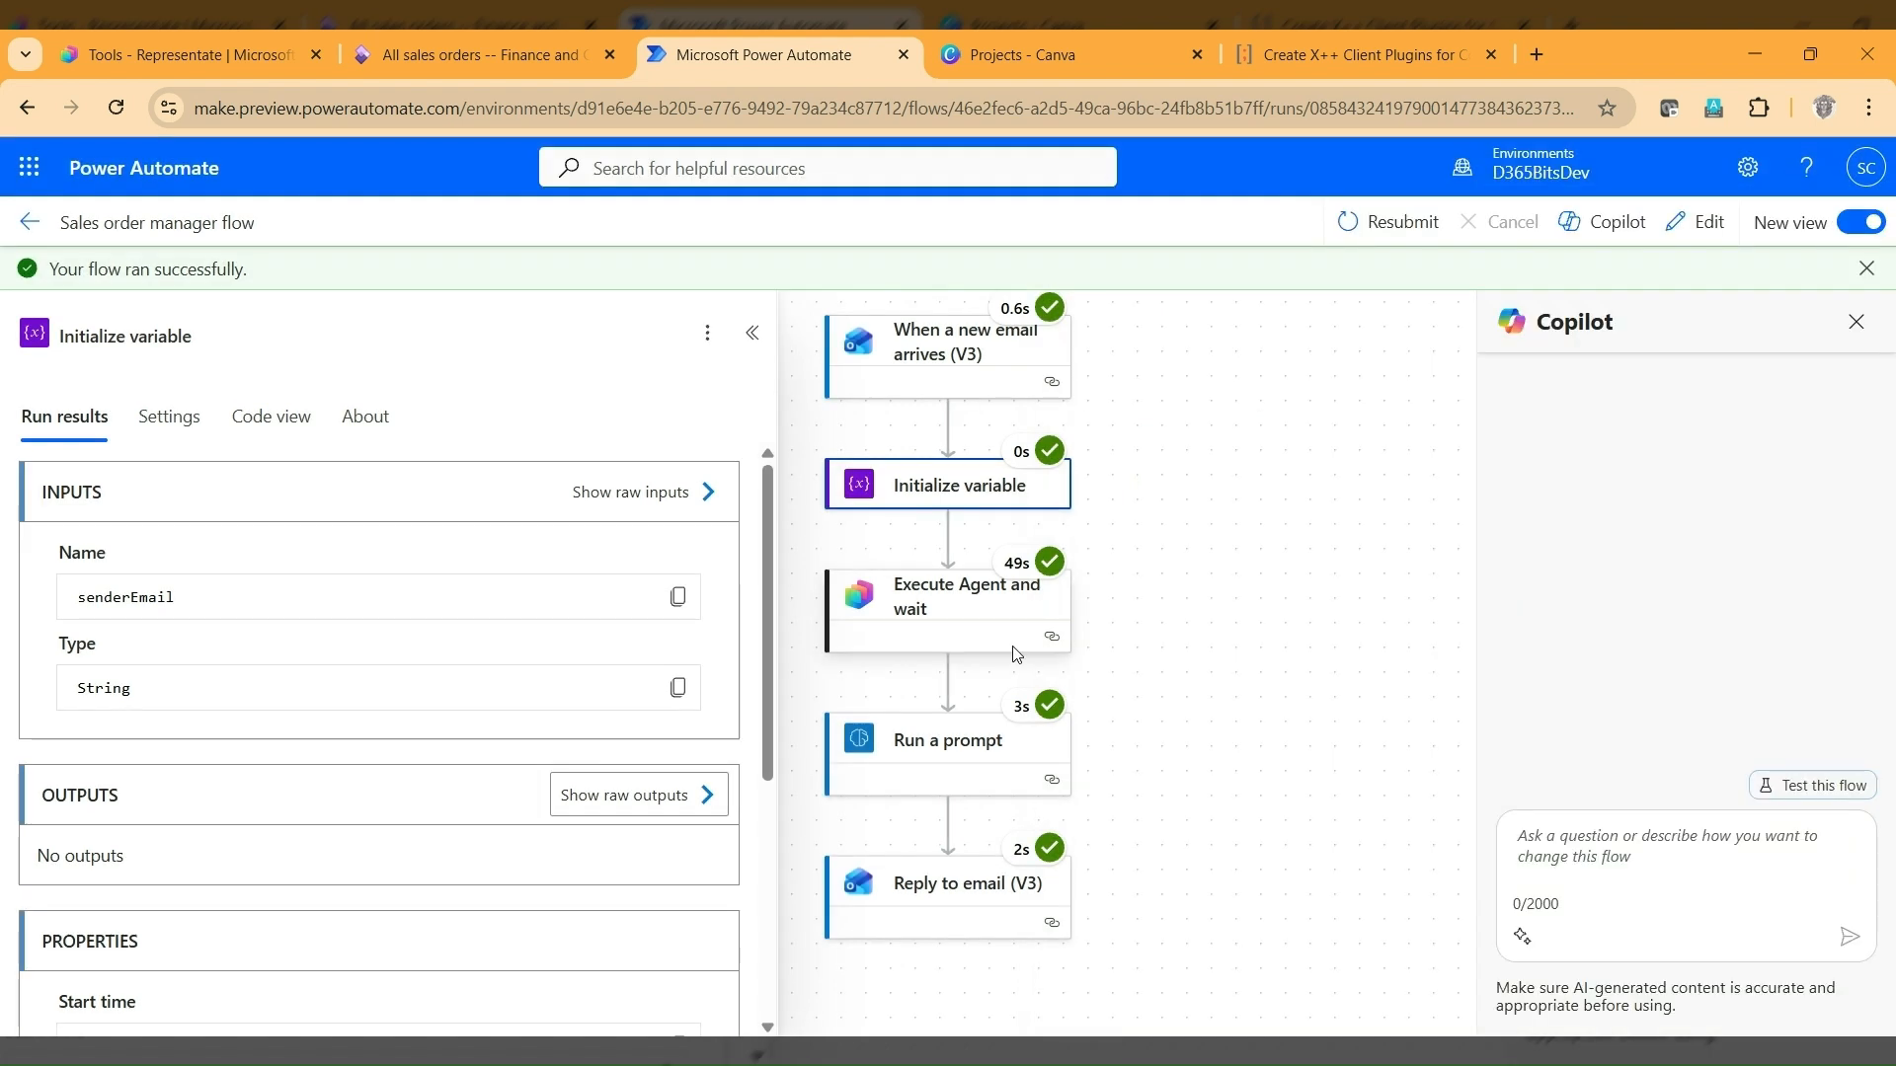
Examine the agent's response text in the raw outputs of the Execute Agent and wait action and close the outputs.
click(952, 628)
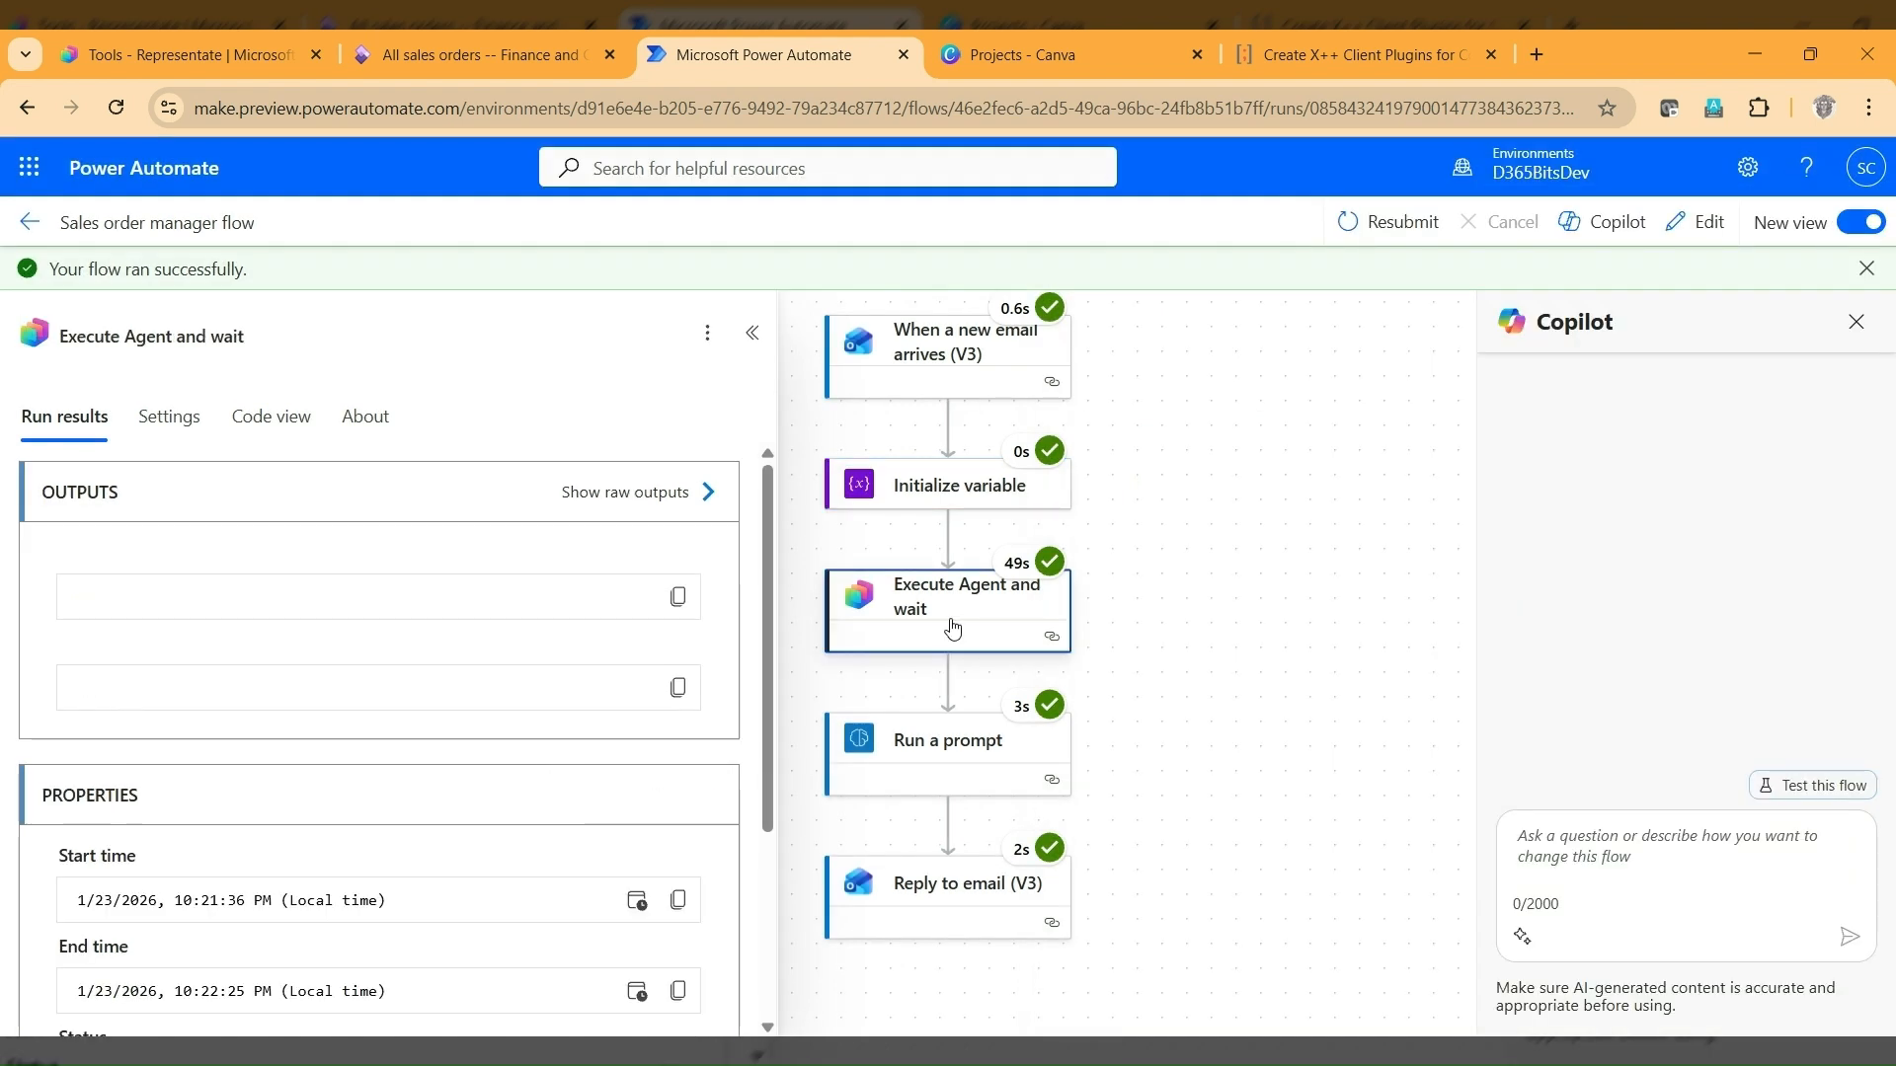
click(631, 491)
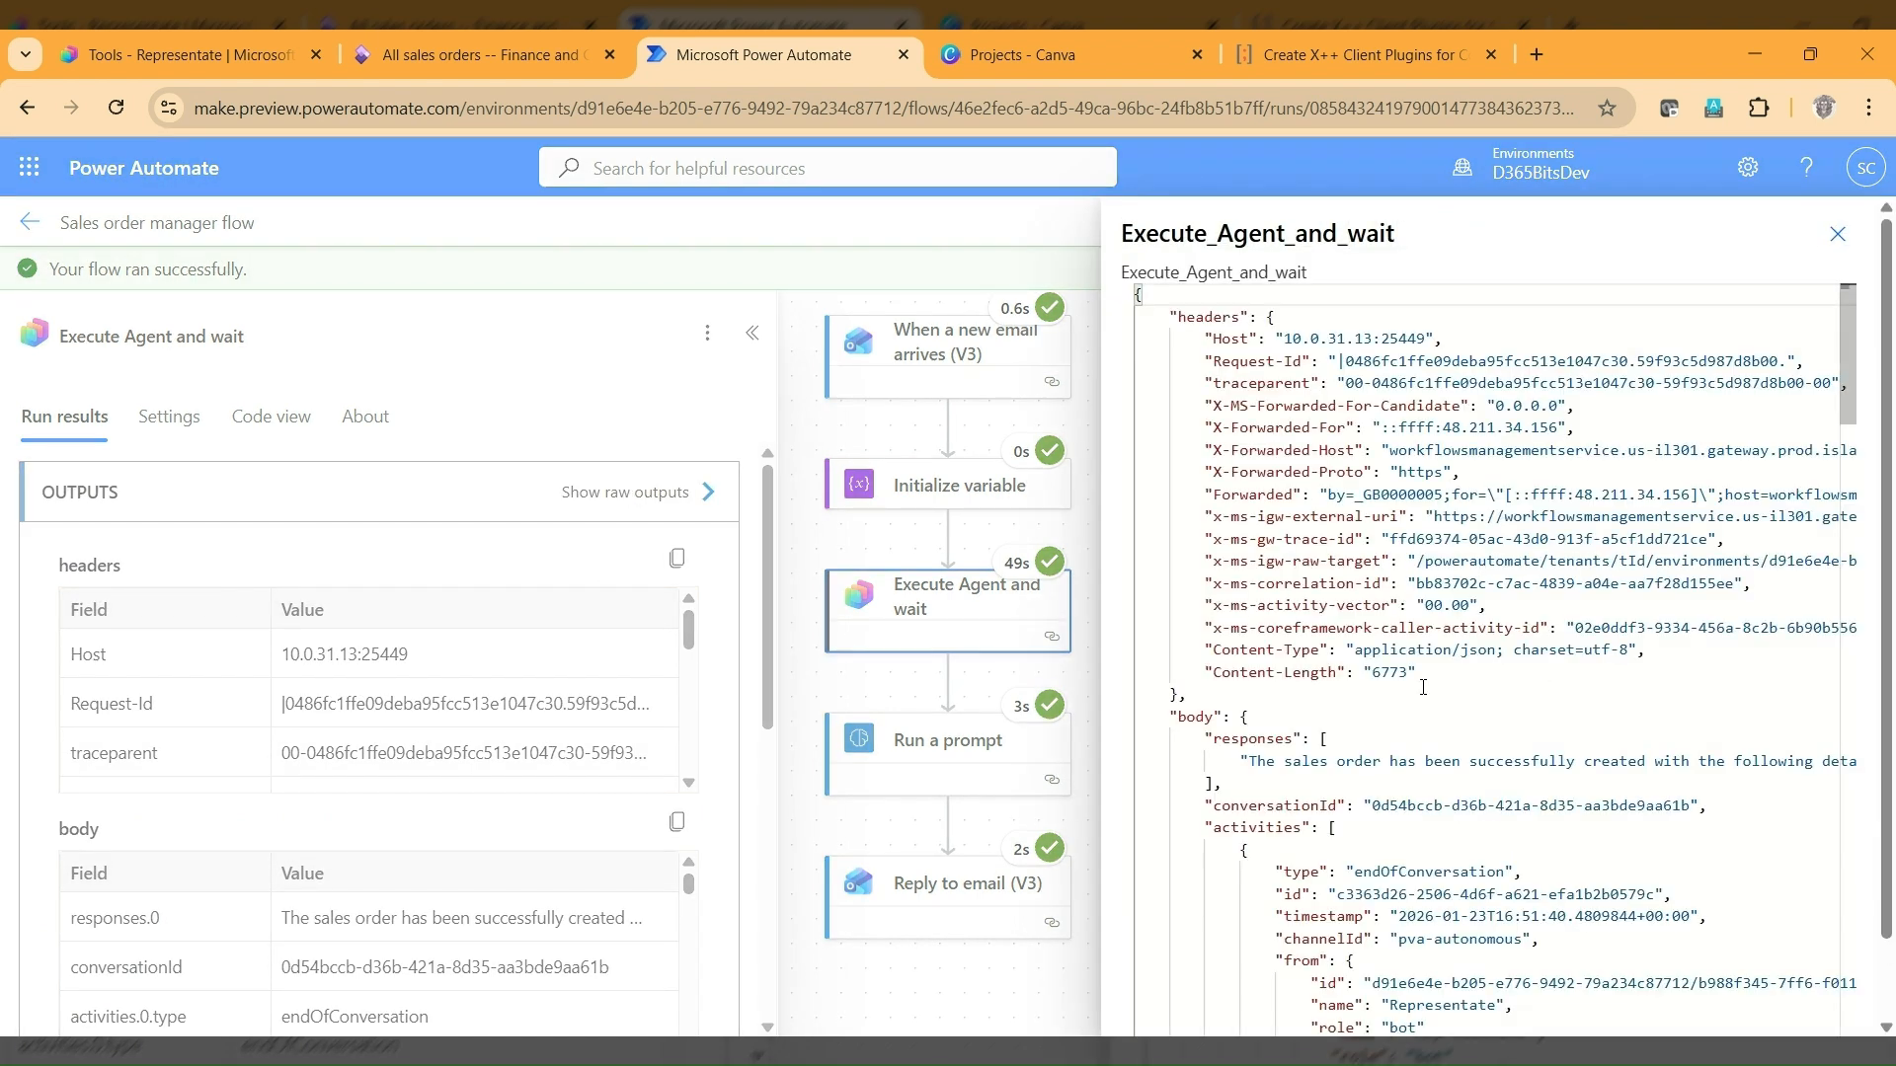
scroll(1422, 687, down, 8)
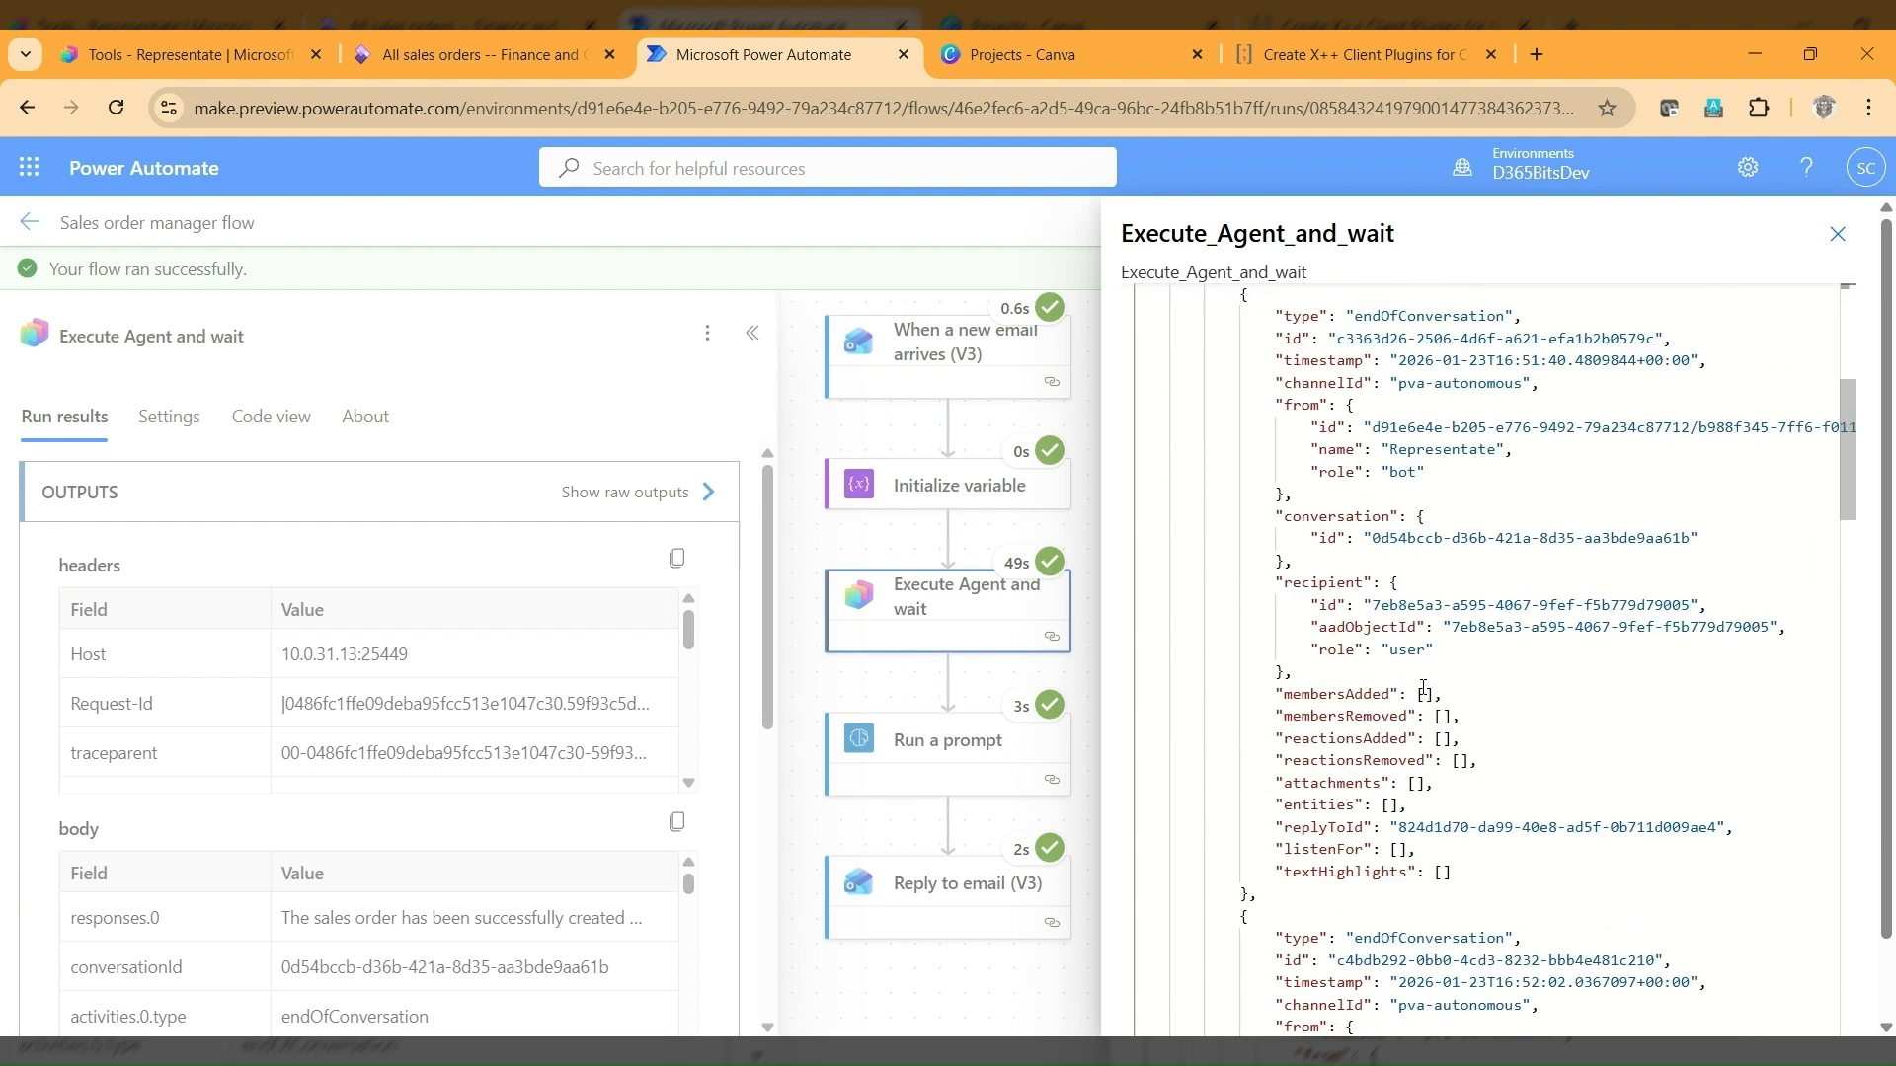
scroll(1423, 687, down, 1)
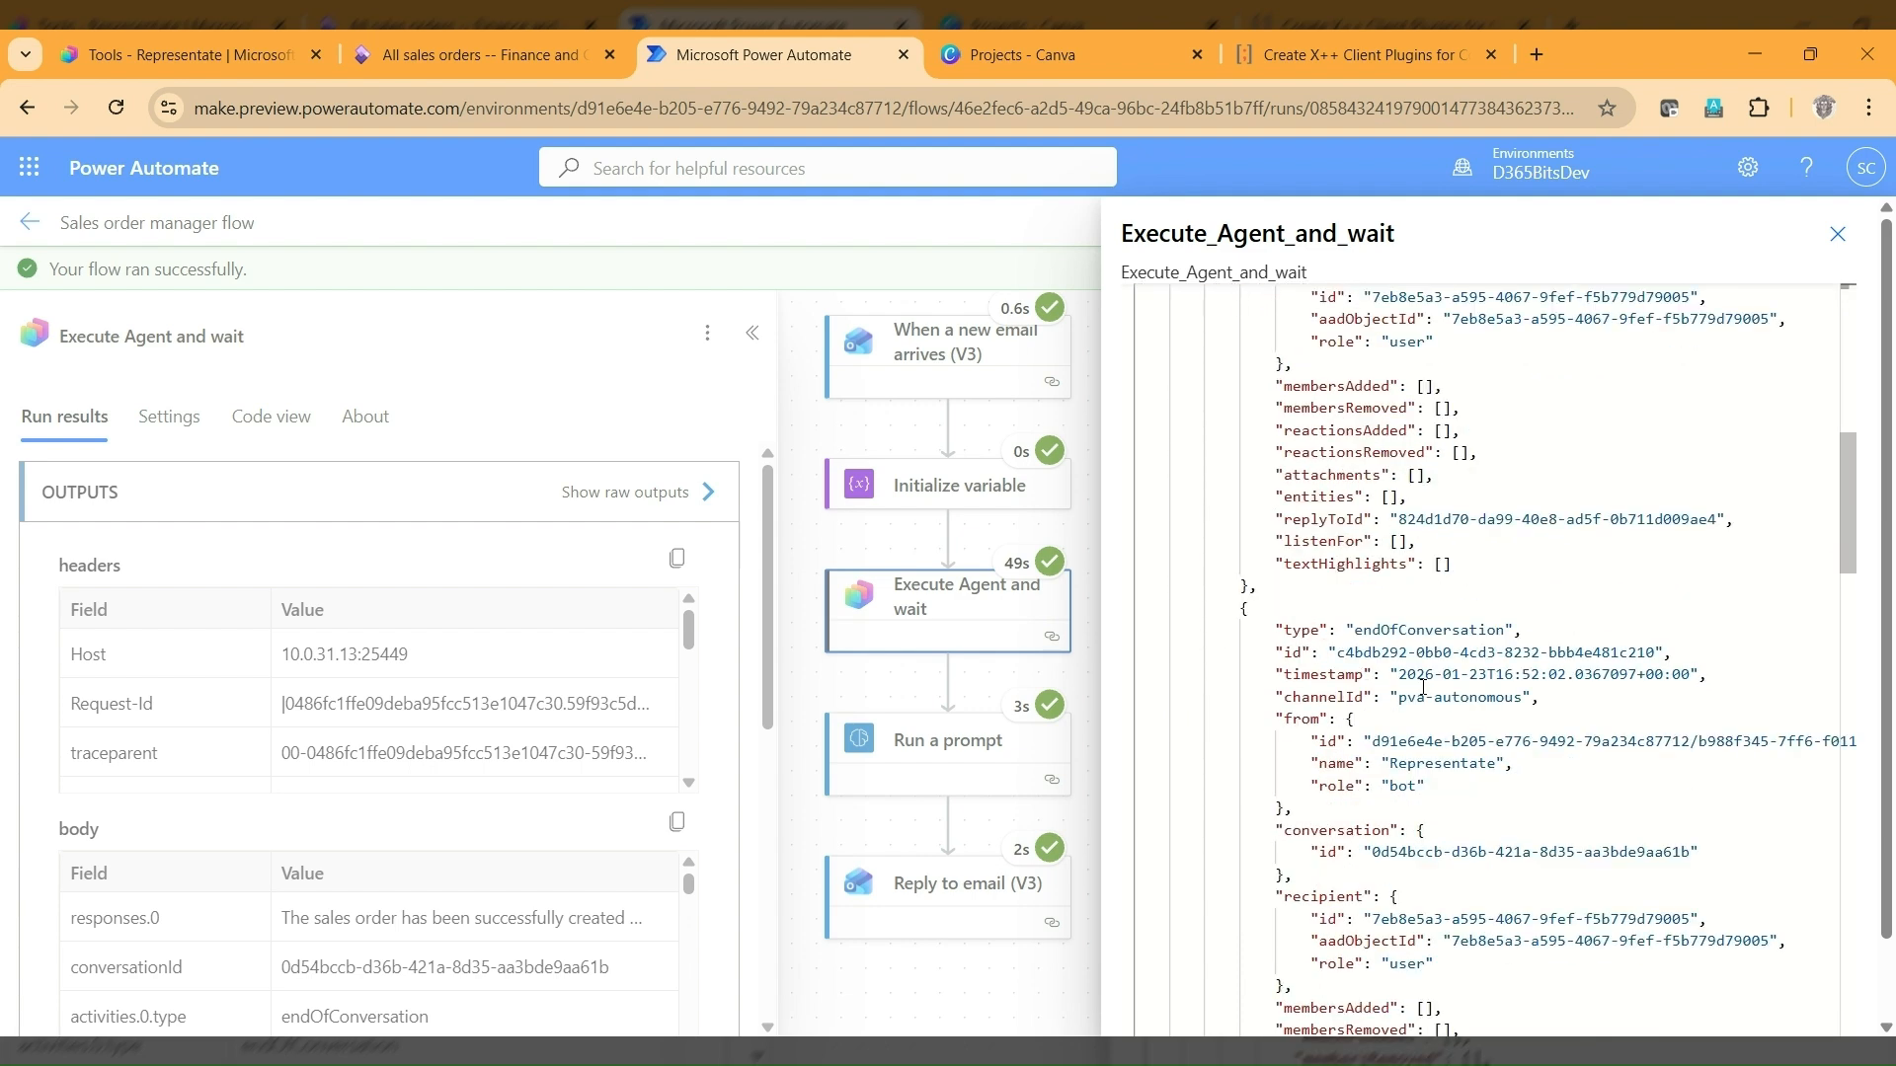
scroll(1423, 687, down, 3)
scroll(1422, 687, down, 12)
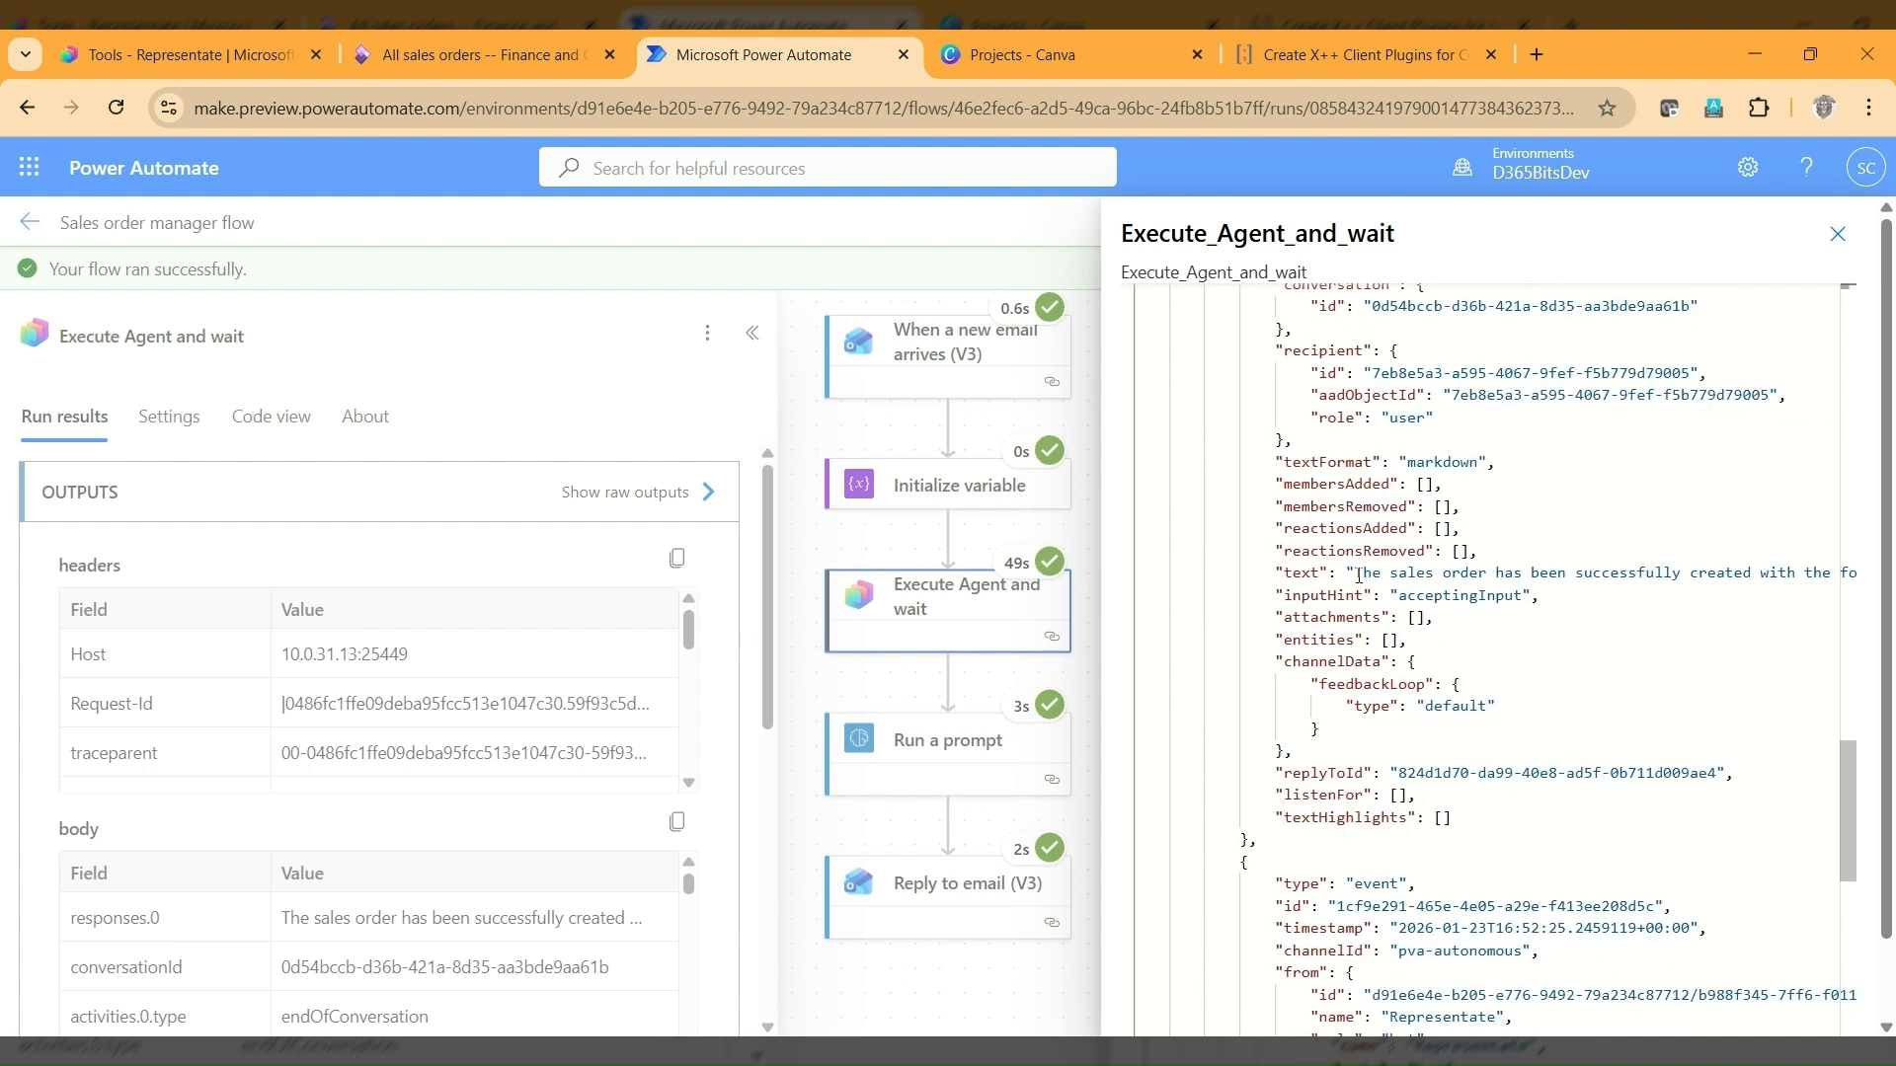
drag(1358, 576, 1839, 575)
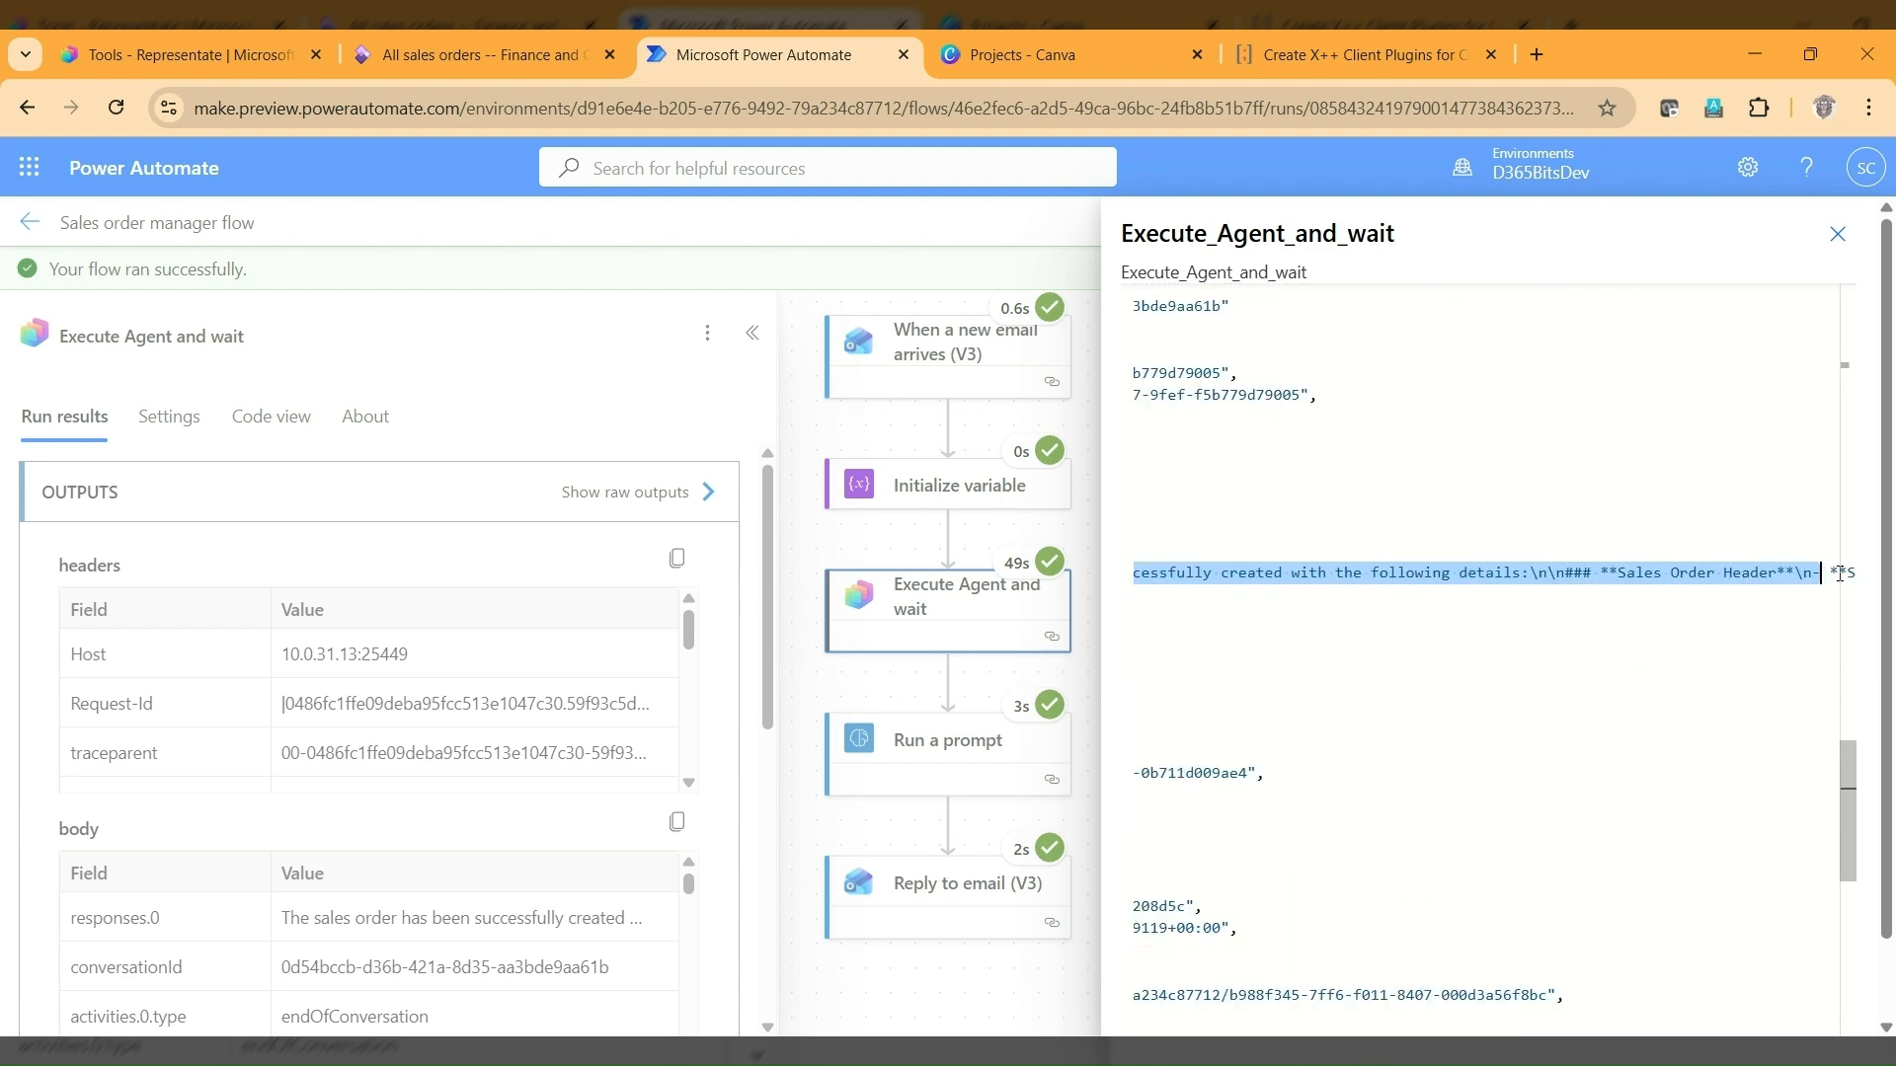
click(1837, 234)
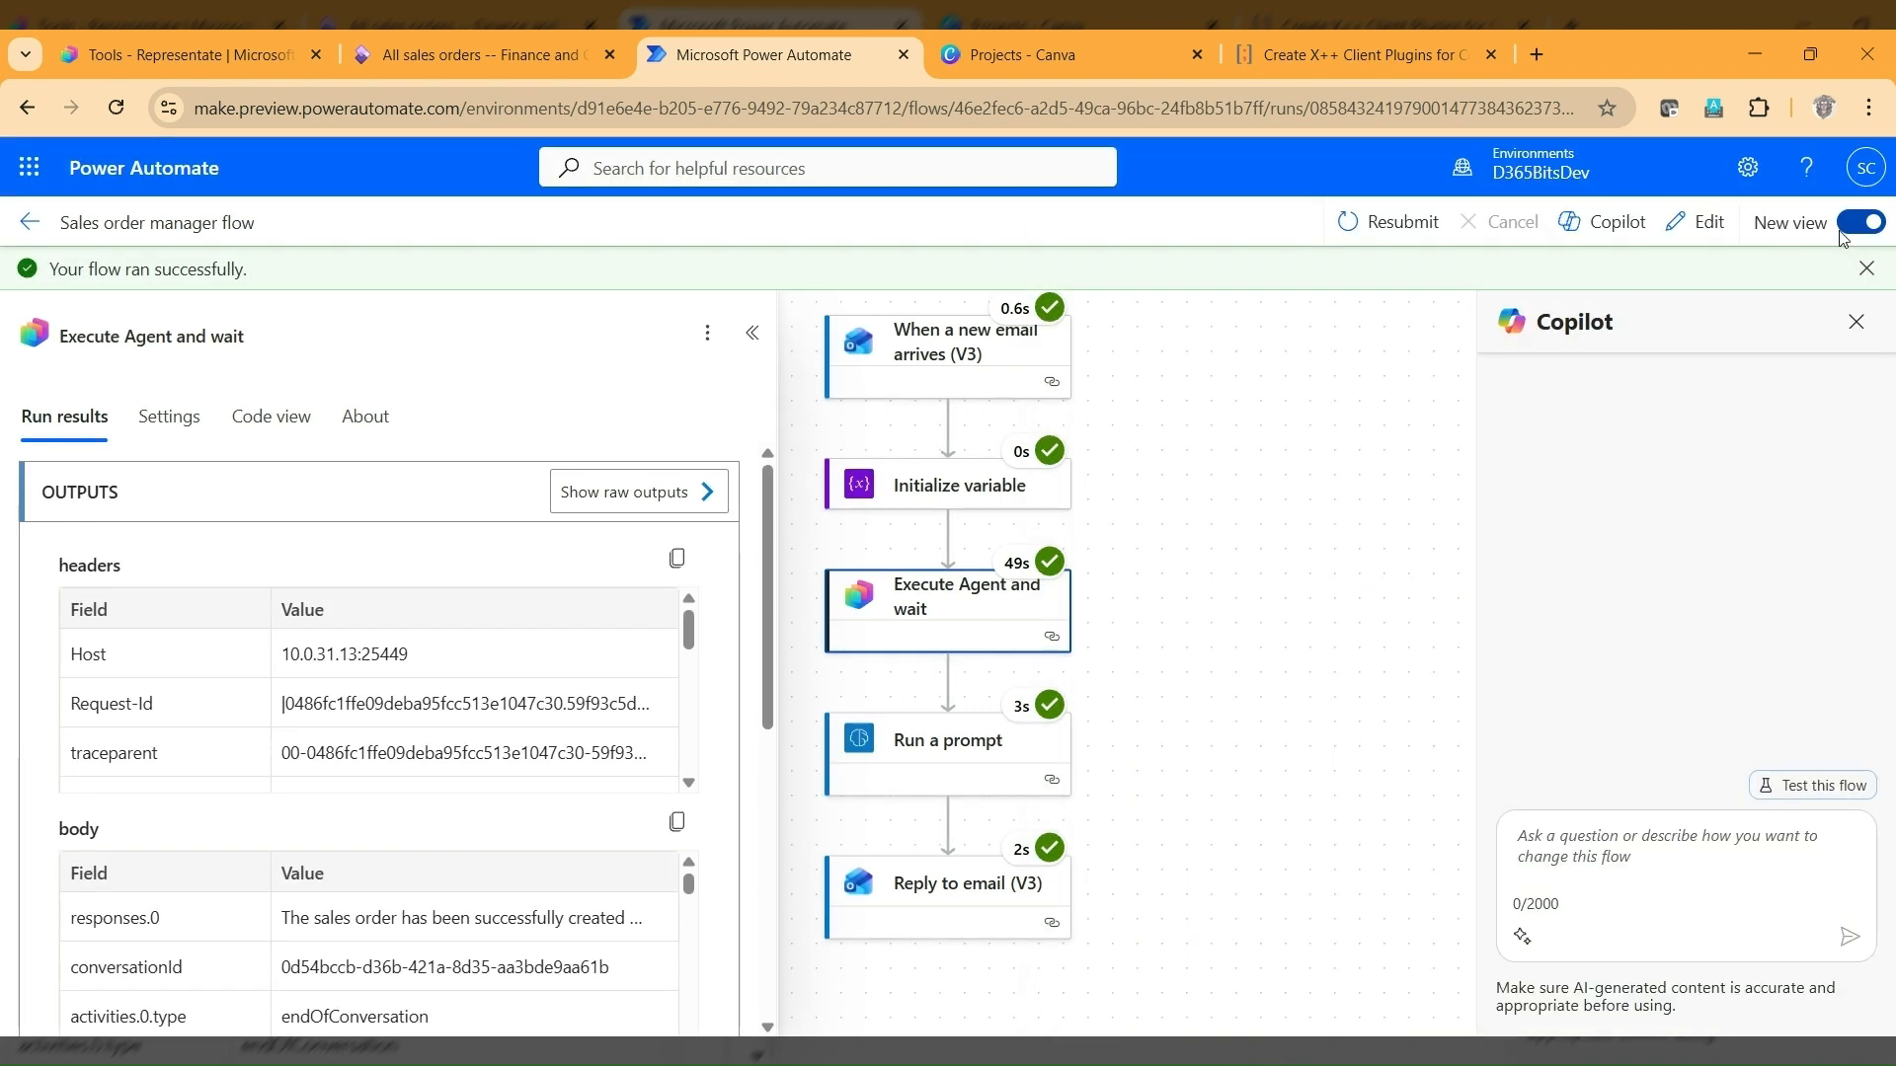
Examine the text input and the Outcome output of the Run a prompt action in the completed flow run.
click(968, 766)
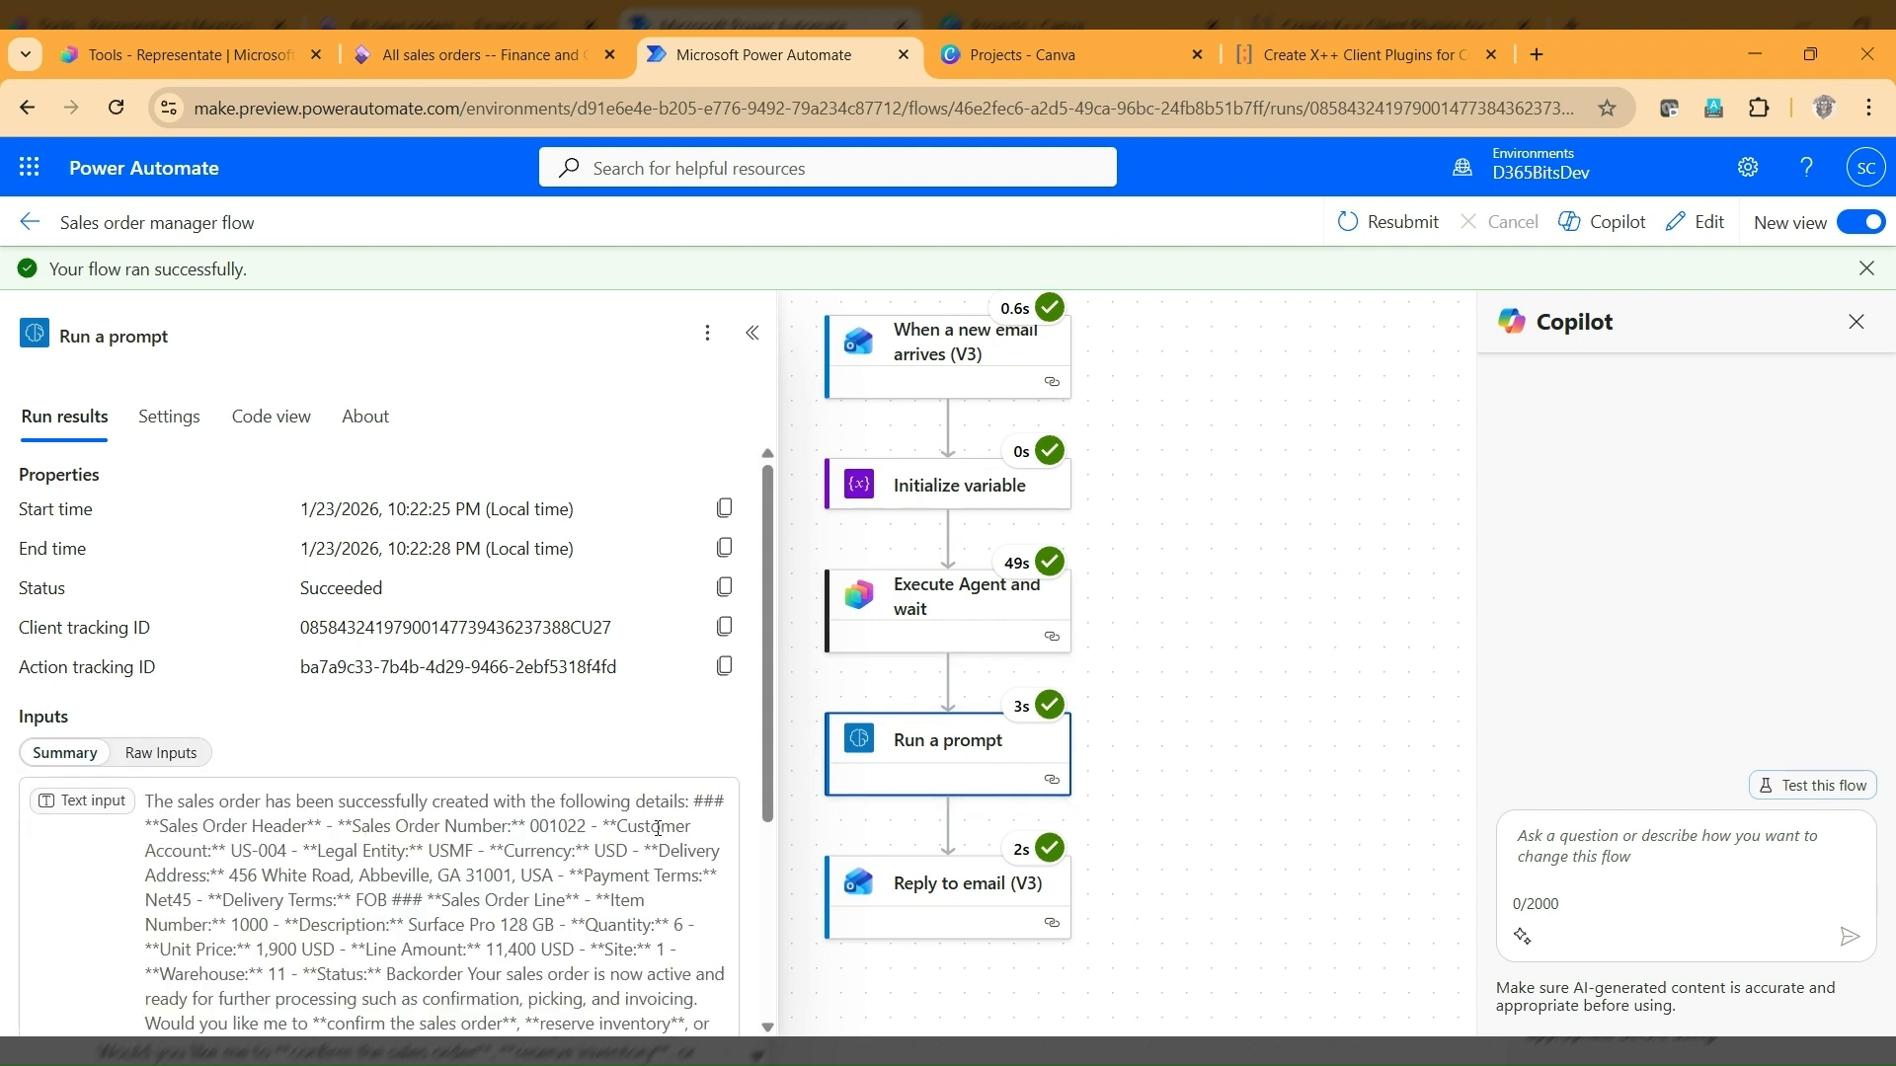
drag(764, 760, 766, 835)
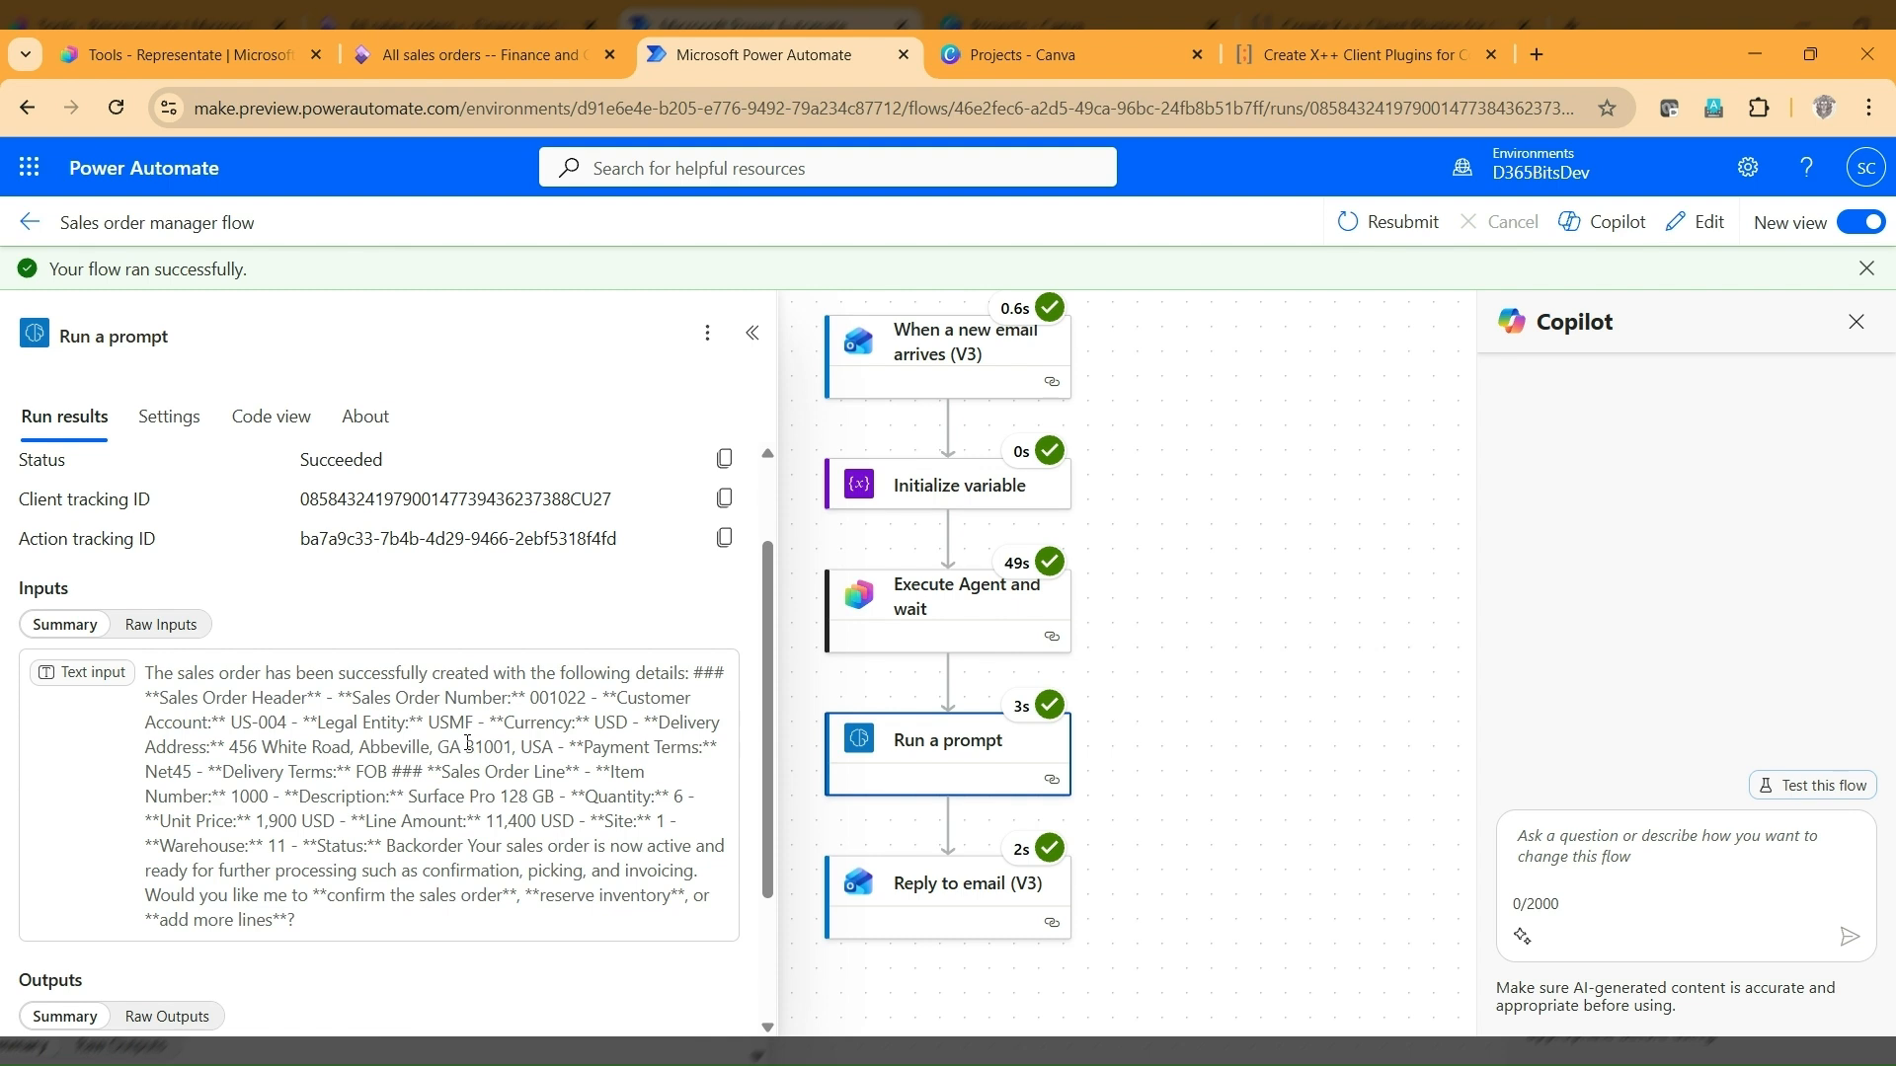
scroll(468, 743, down, 2)
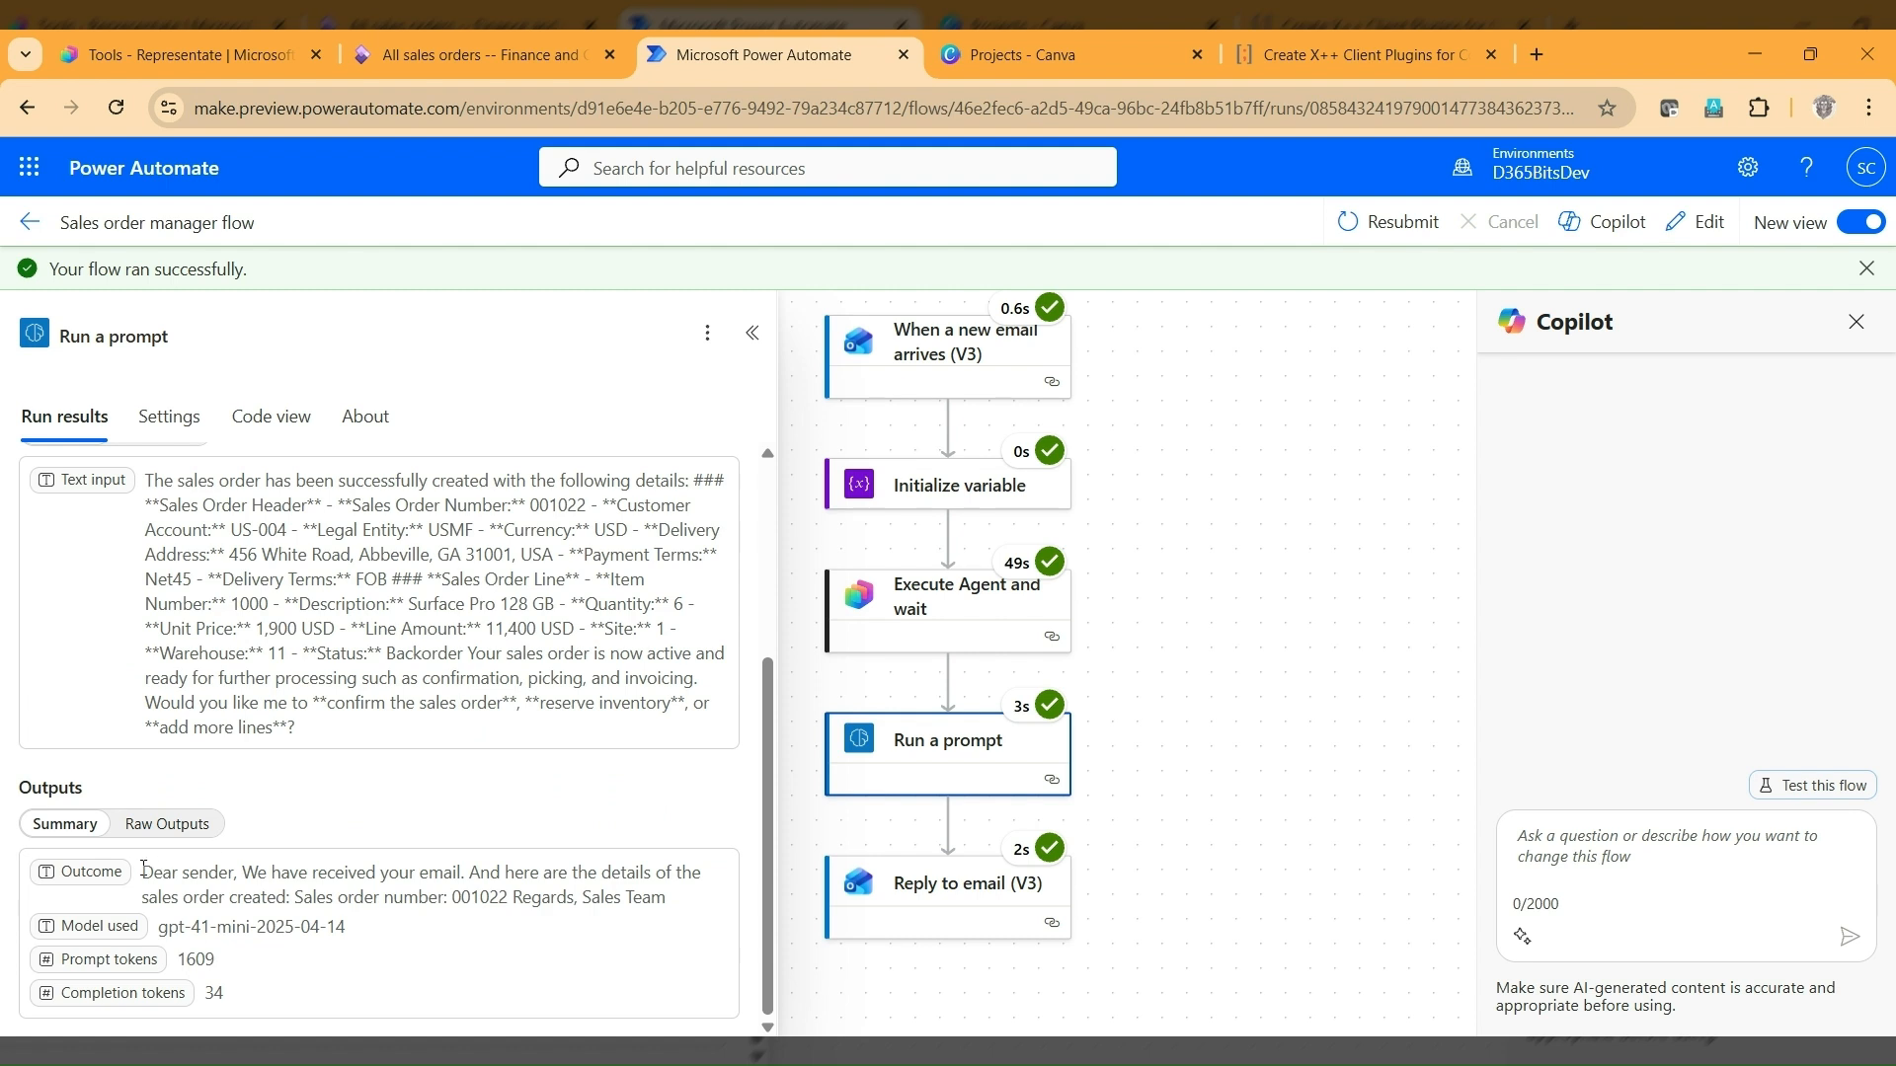
drag(143, 869, 670, 912)
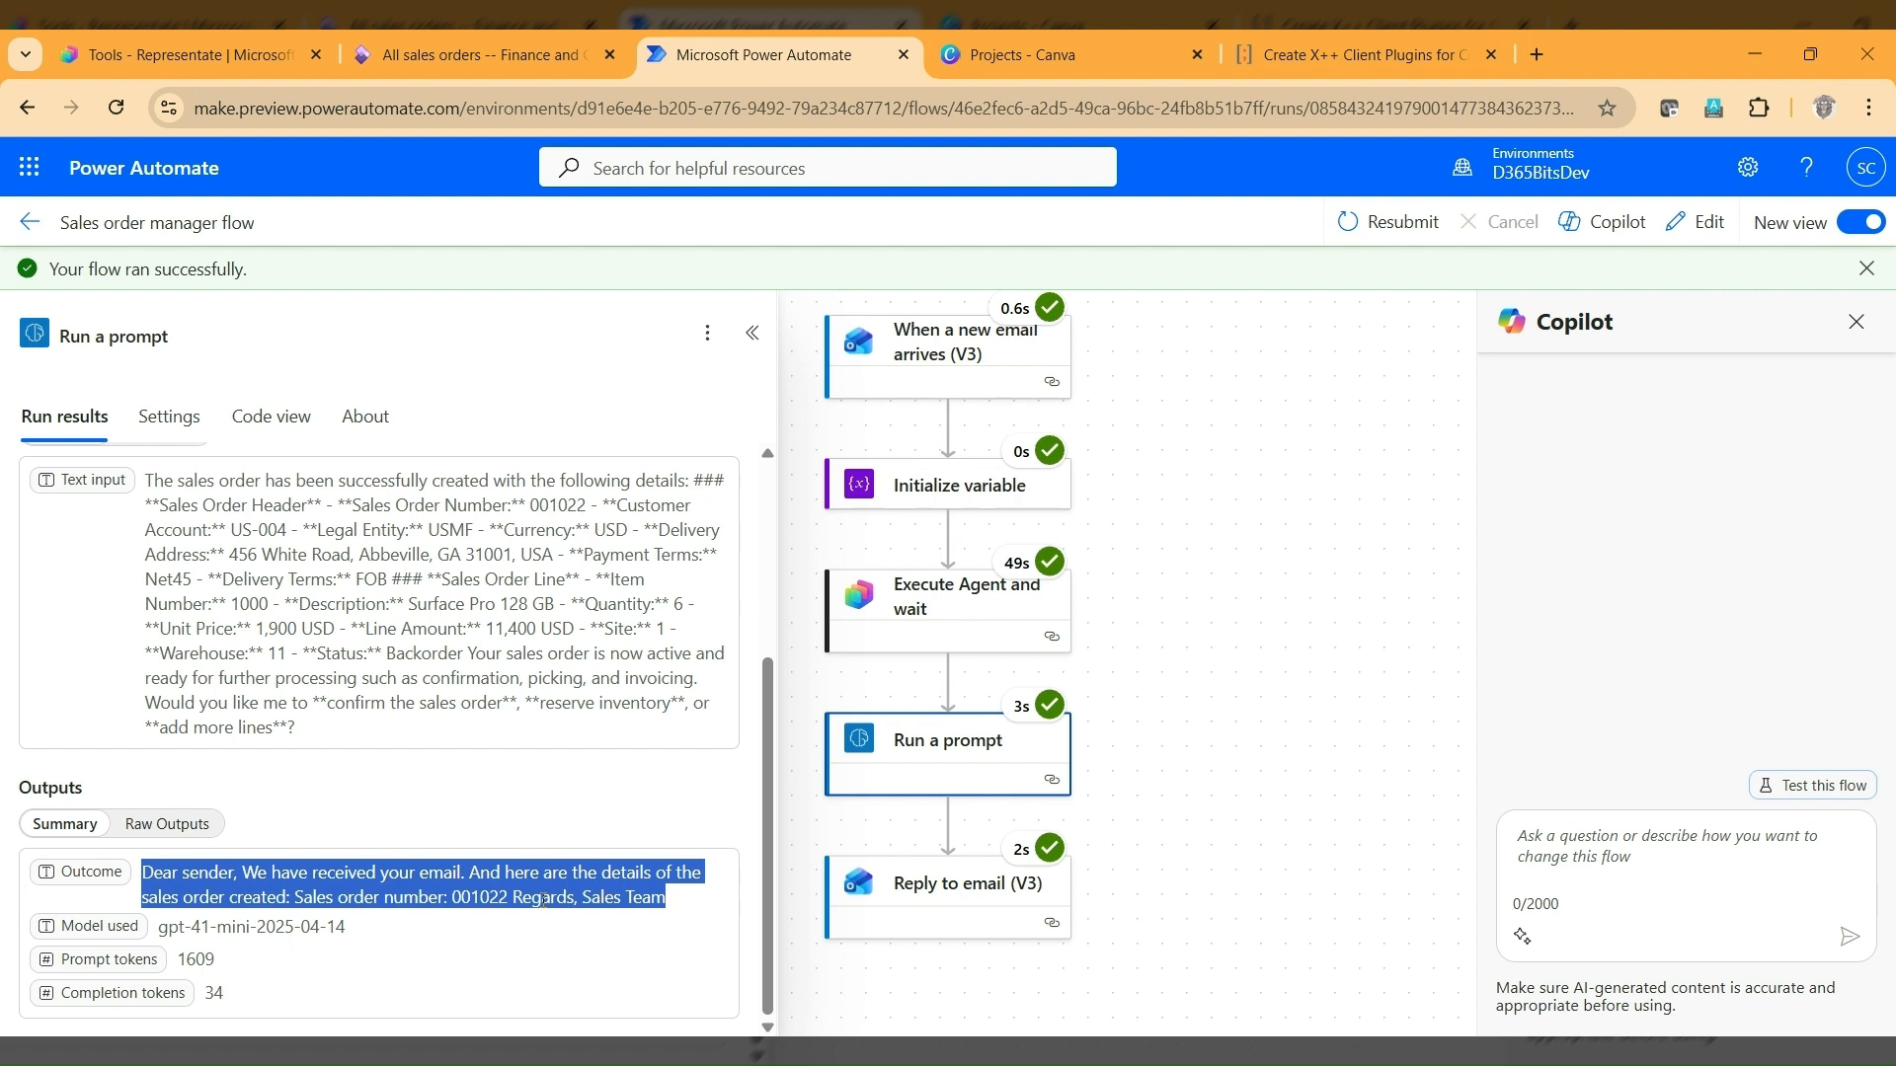
Review the Reply to email (V3) action's run results, including its messageId, To and Body parameters, outputs and properties.
click(949, 902)
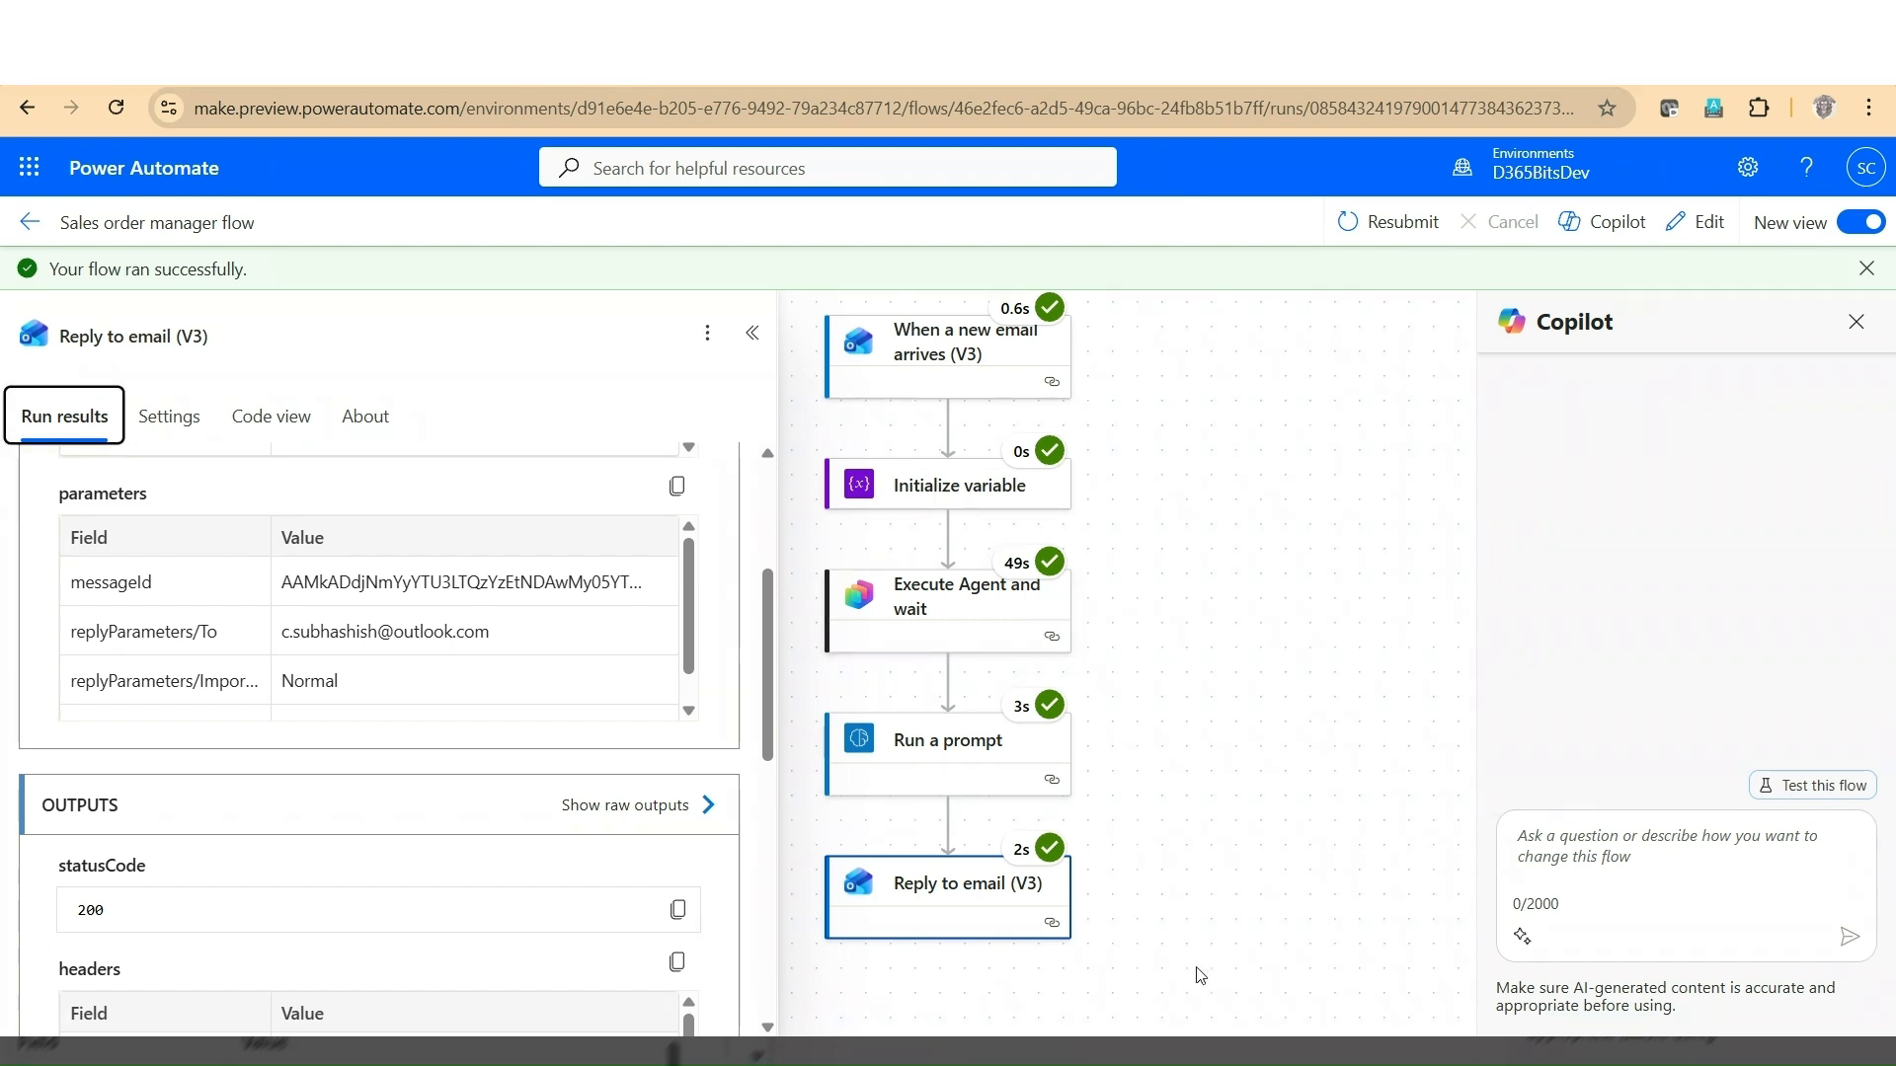
scroll(405, 679, down, 1)
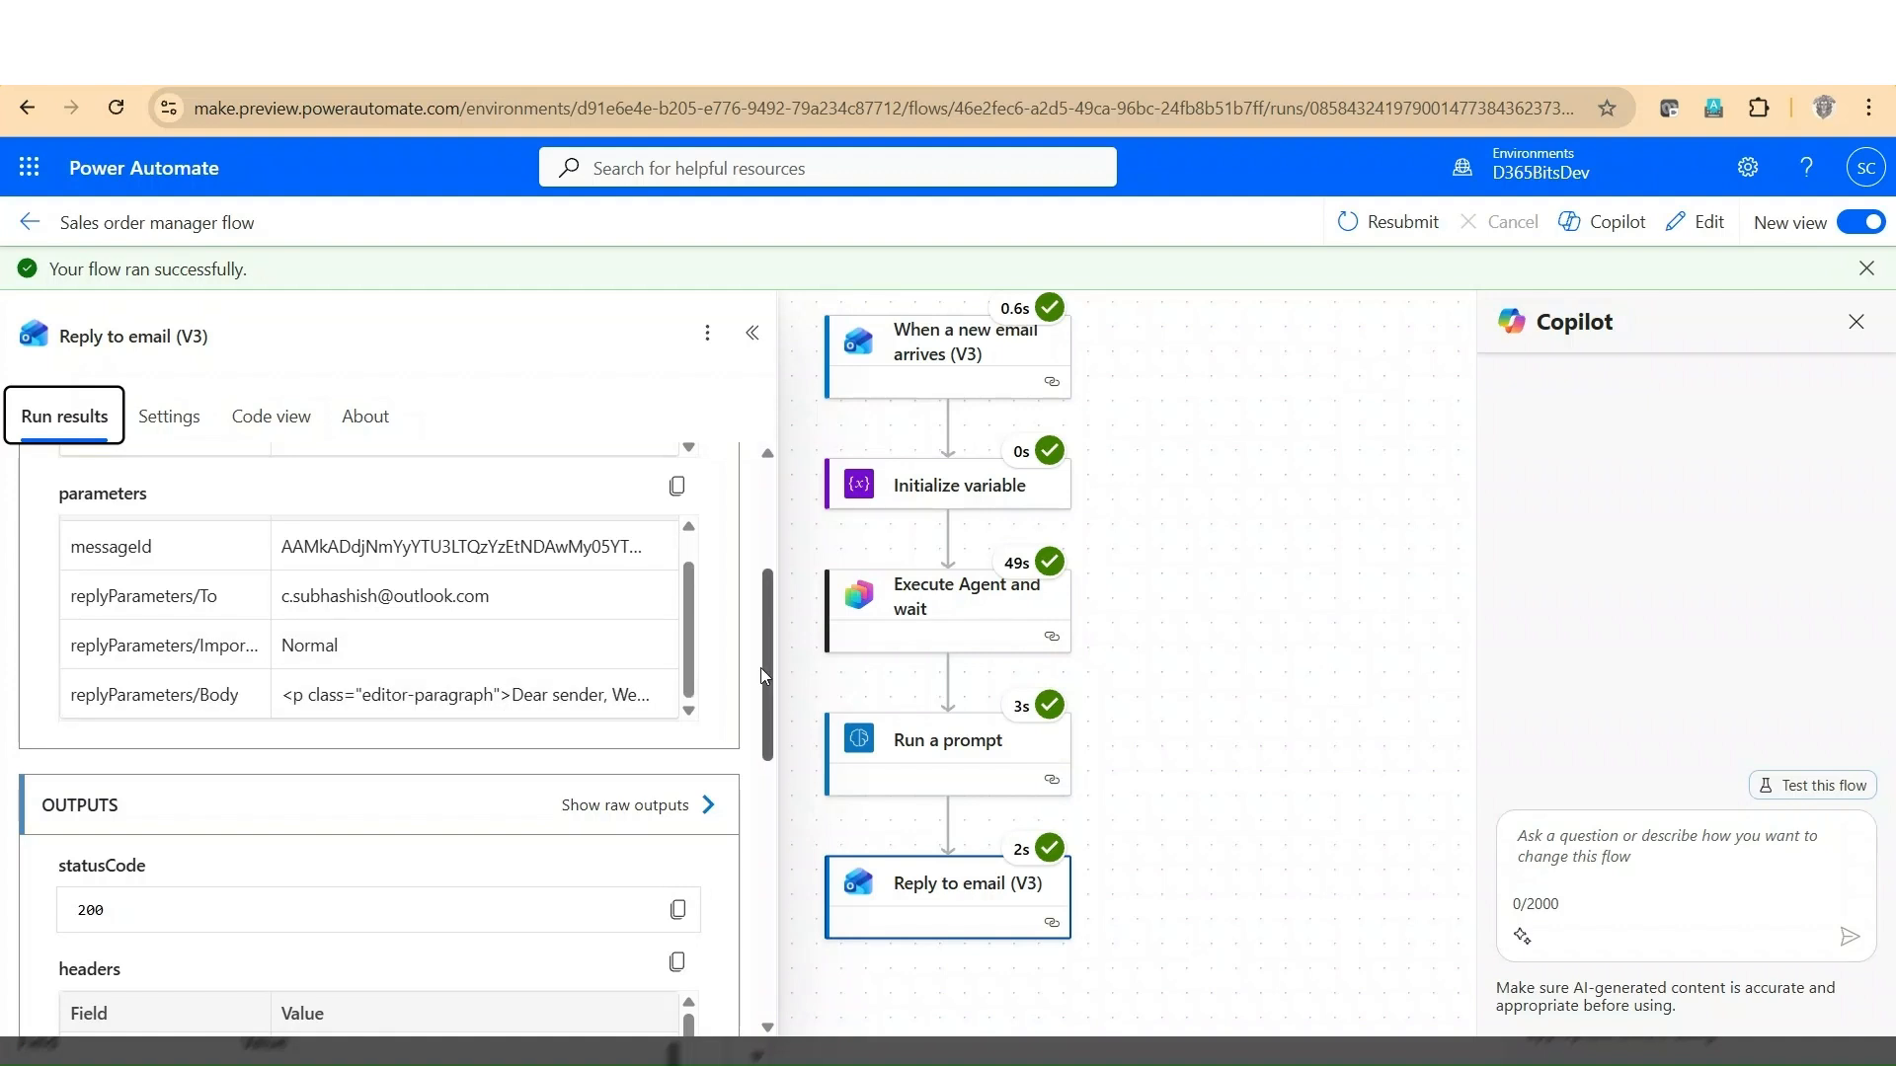
drag(761, 667, 761, 901)
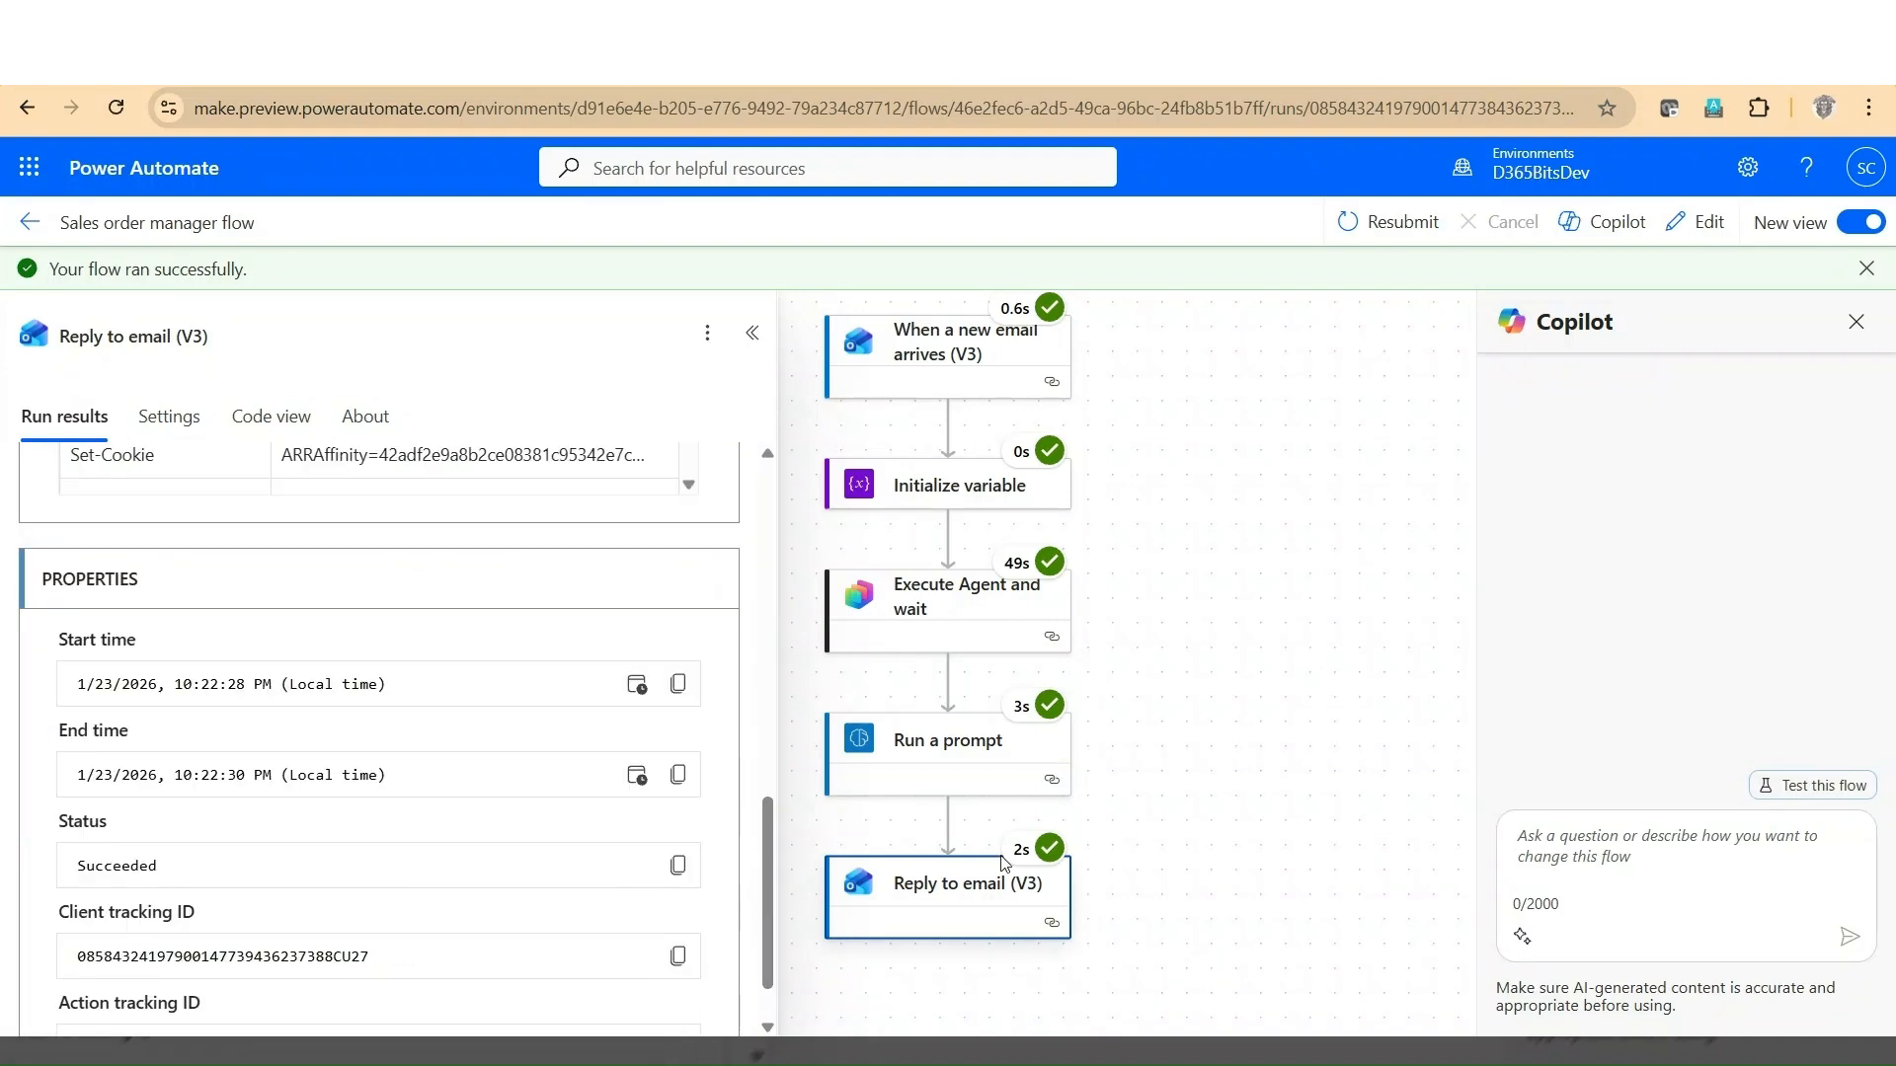